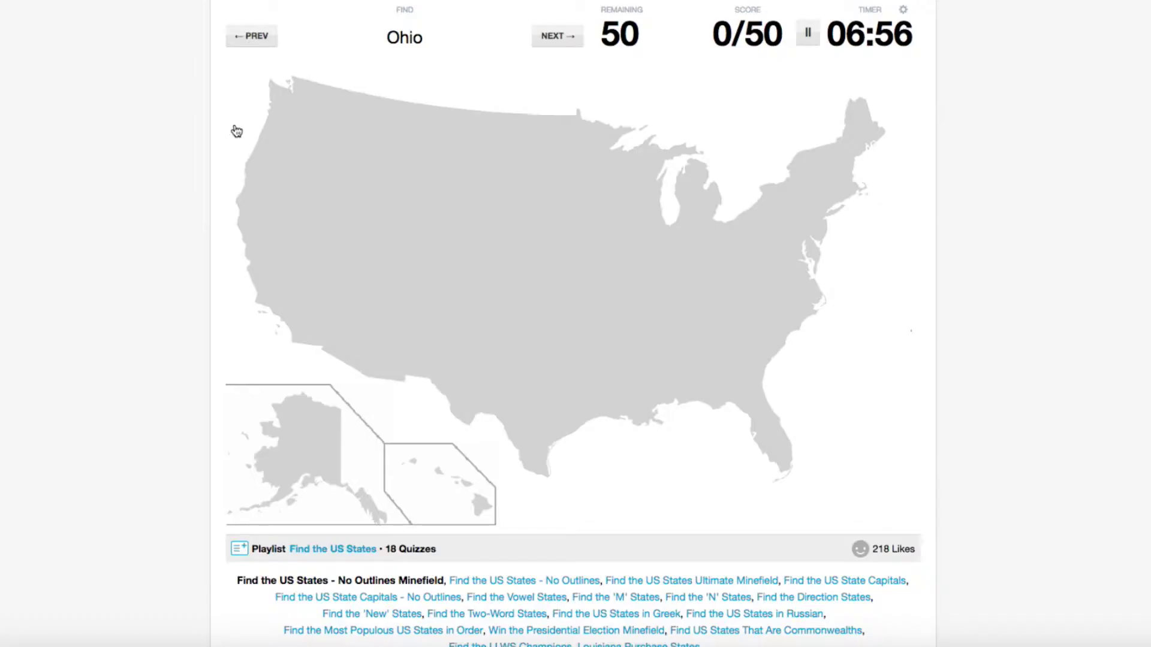
# Find Ohio, Florida and California on the US States minefield map, then guess South Dakota.
pyautogui.click(734, 241)
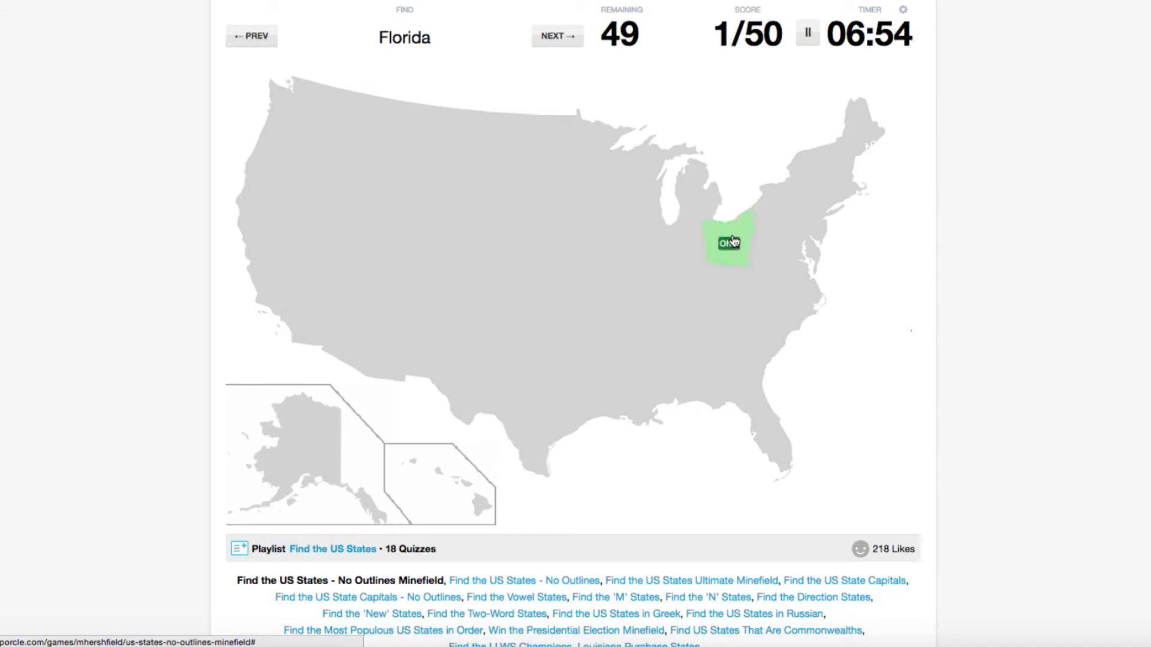
pyautogui.click(771, 432)
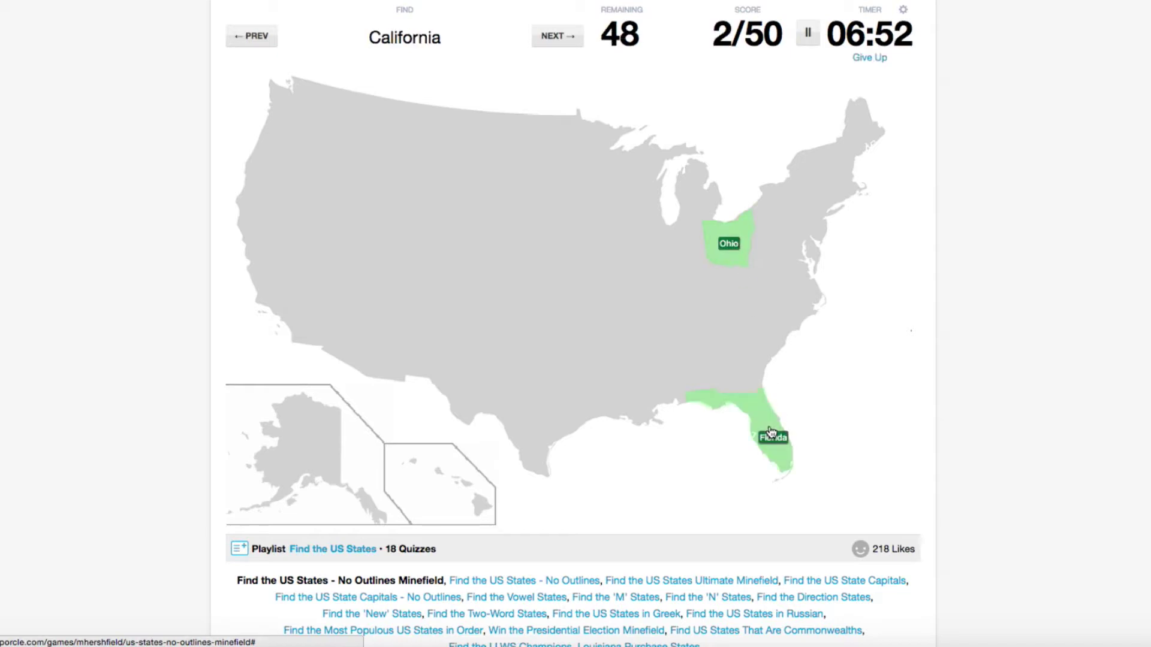
pyautogui.click(277, 269)
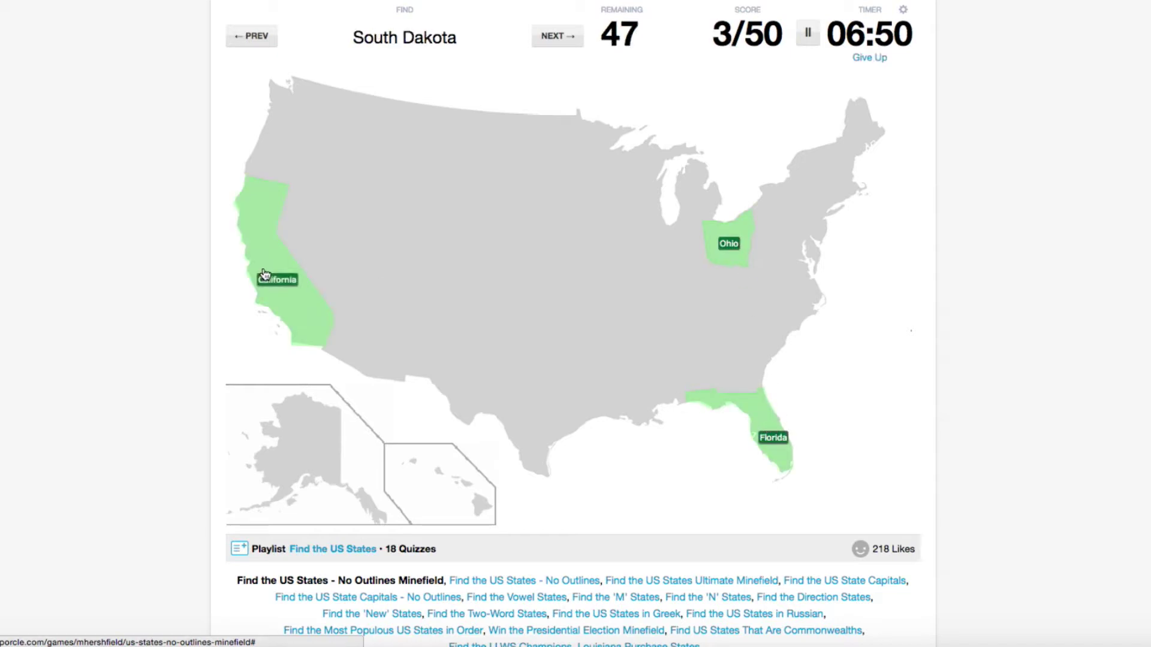
pyautogui.click(447, 173)
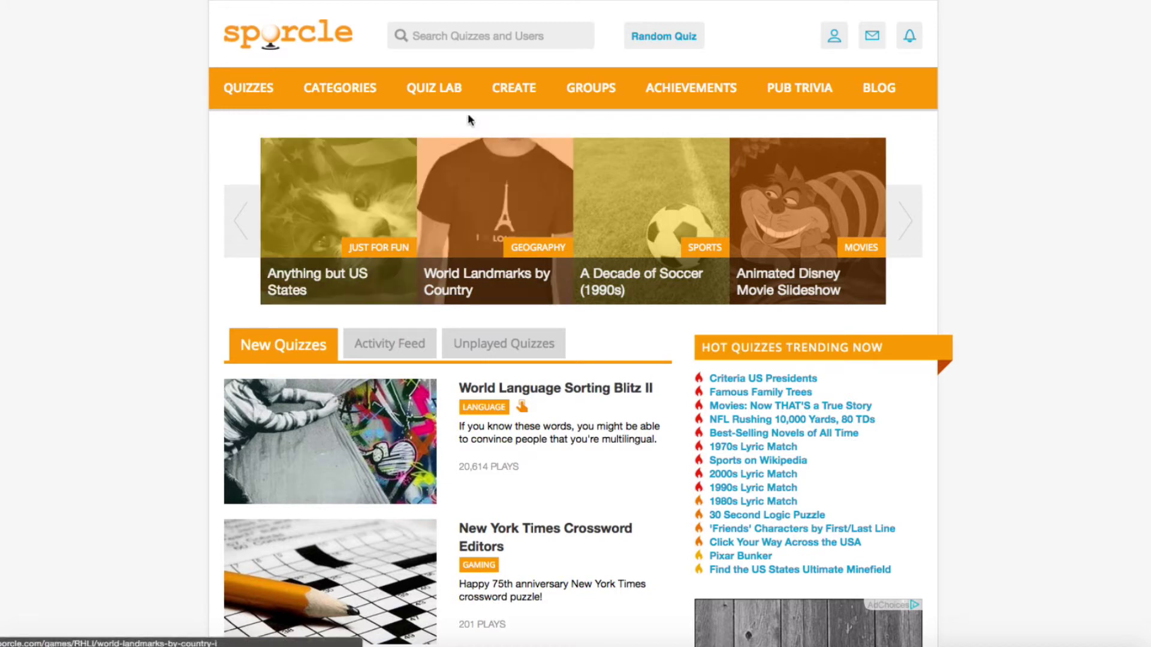
# Start a new quiz from the dashboard named 'Click the Vegetable' with quiz type Picture Click.
pyautogui.click(508, 94)
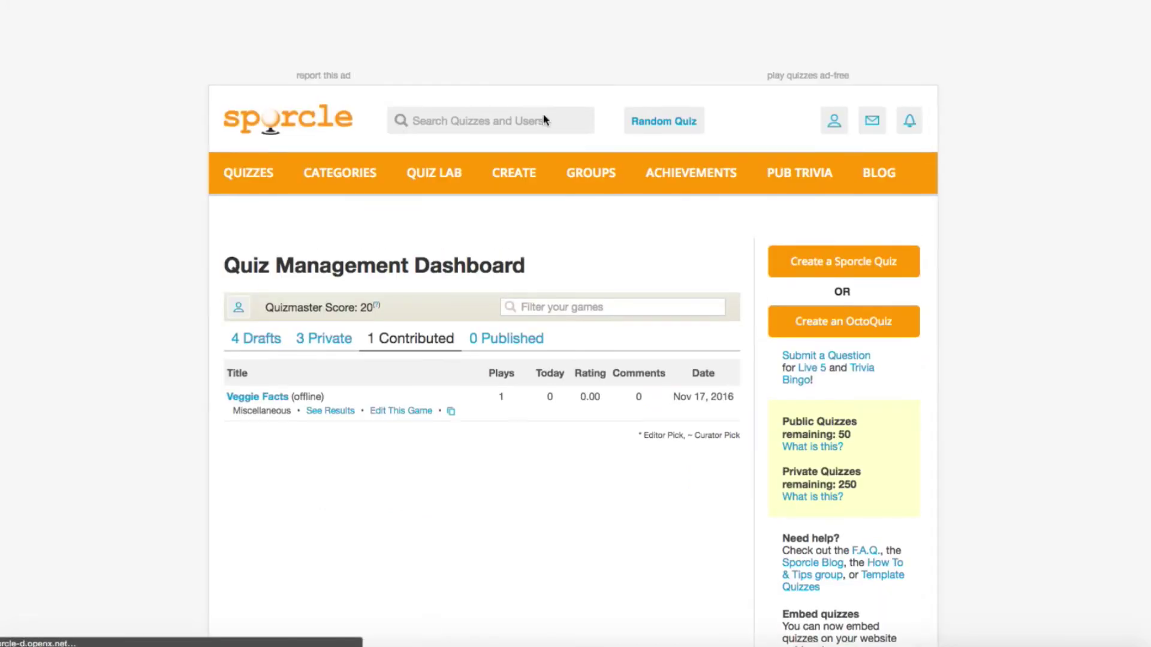
pyautogui.click(836, 262)
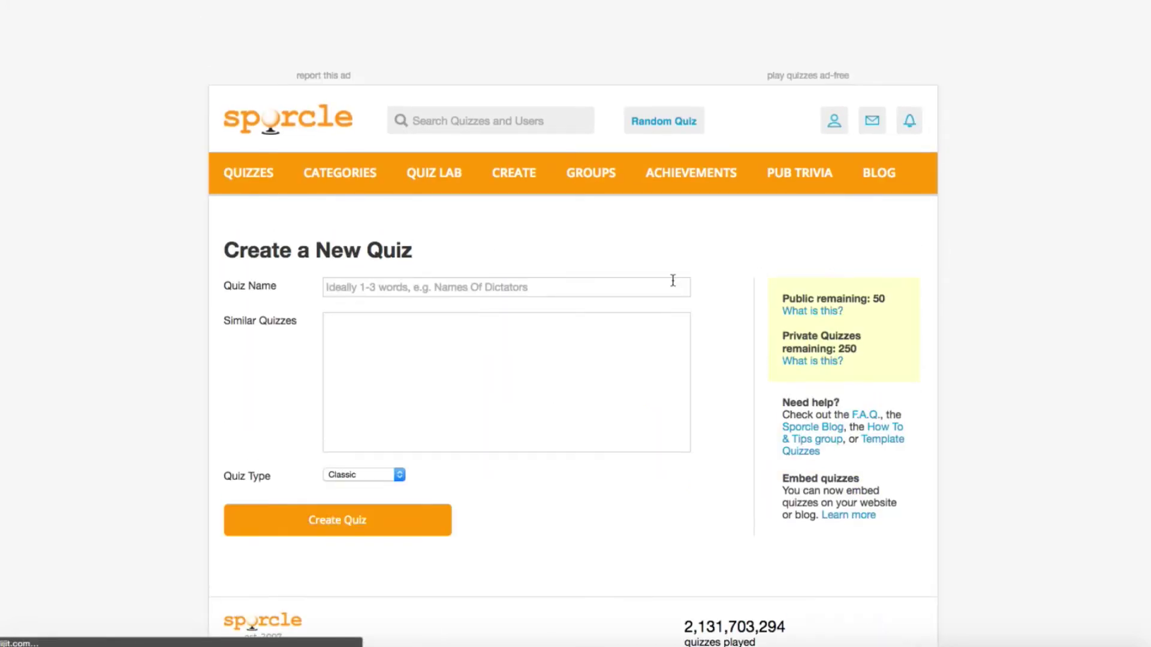
pyautogui.click(560, 288)
pyautogui.write('Click the Vegetable')
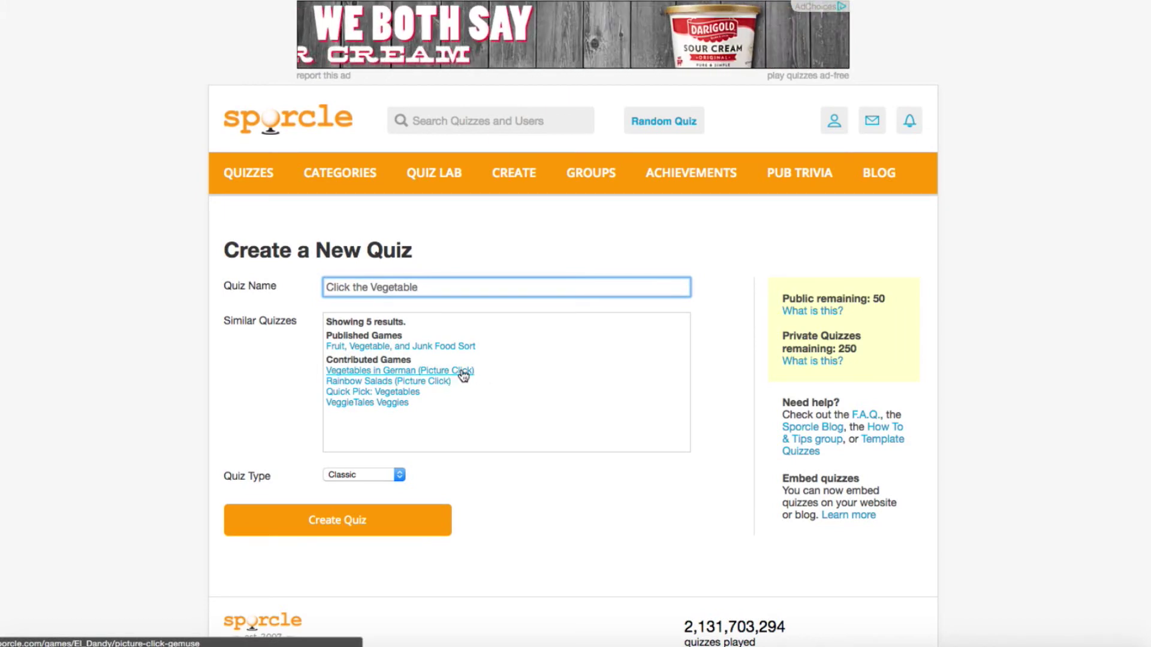
pyautogui.click(398, 476)
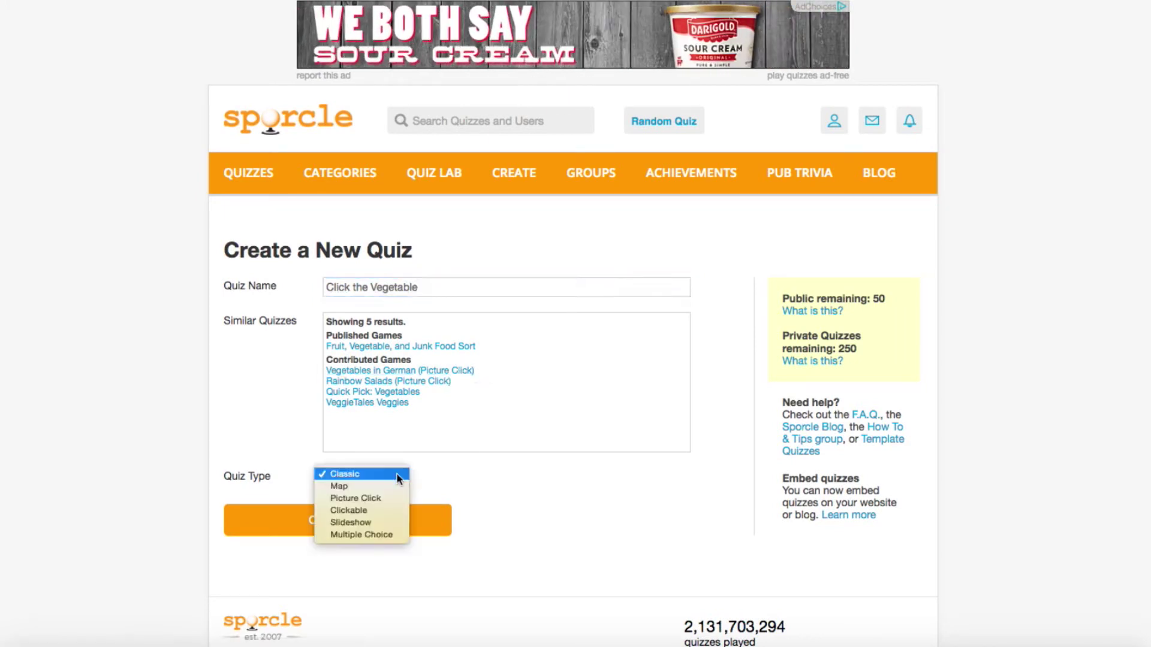
pyautogui.click(377, 497)
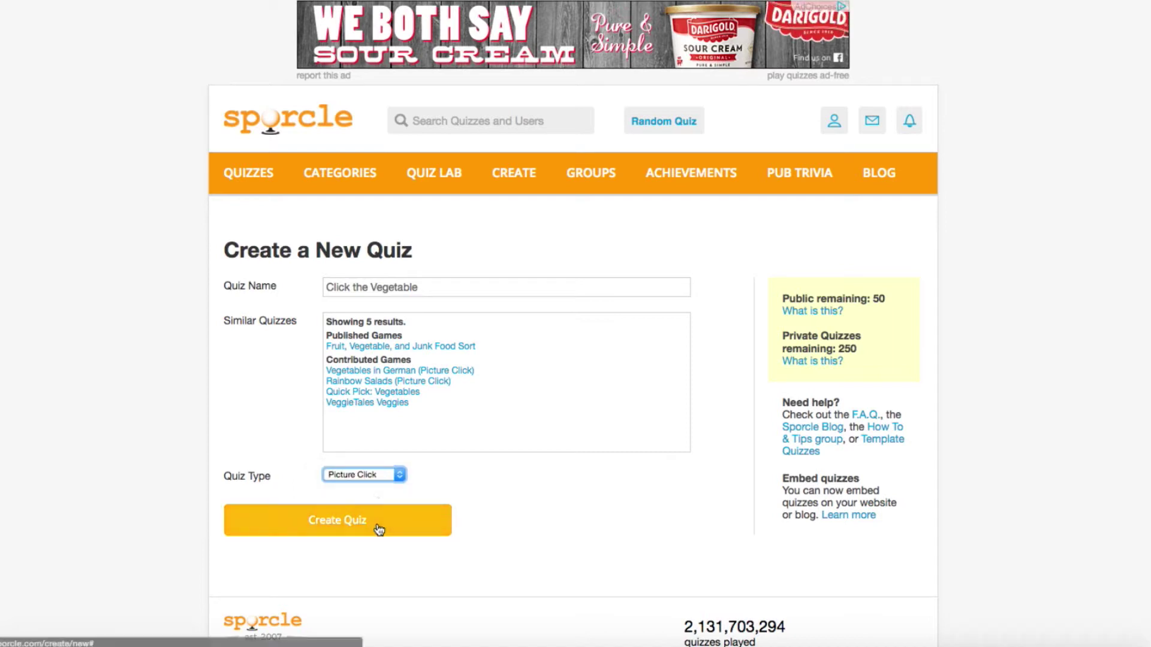
pyautogui.click(379, 532)
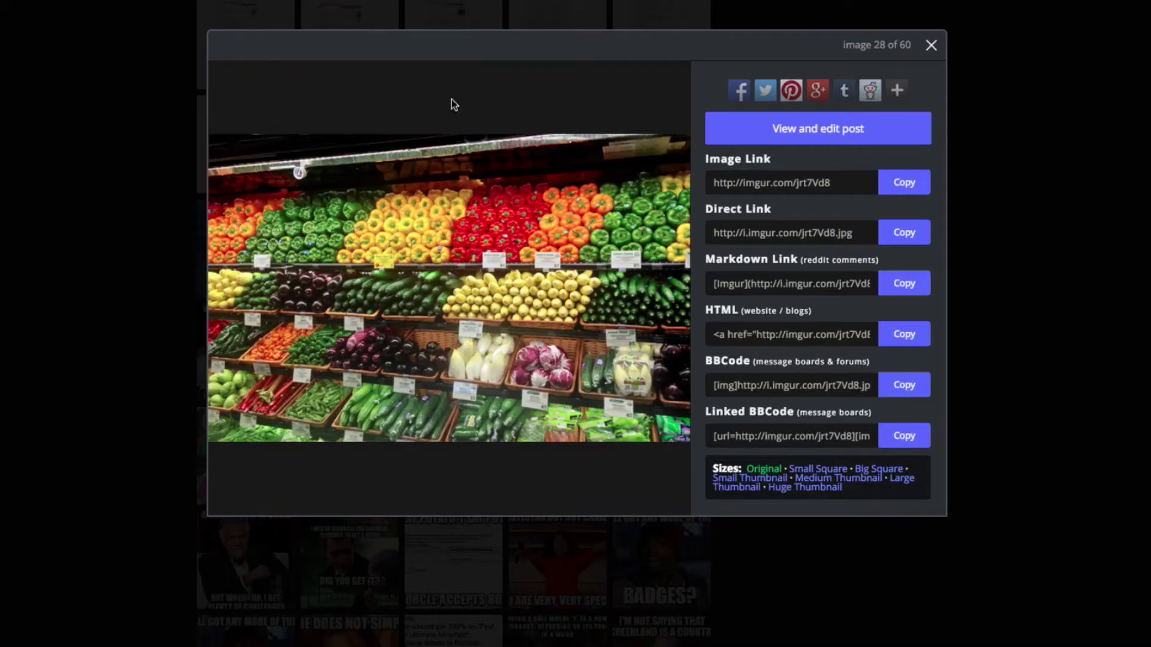
pyautogui.click(904, 232)
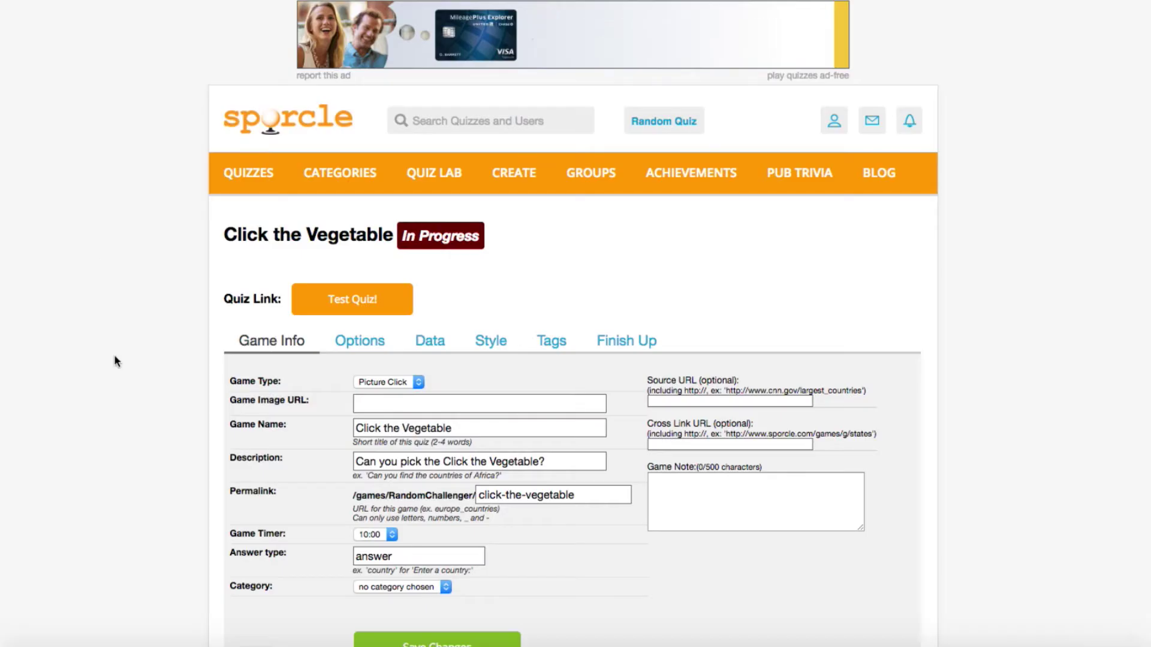
pyautogui.click(371, 404)
pyautogui.press('super+v')
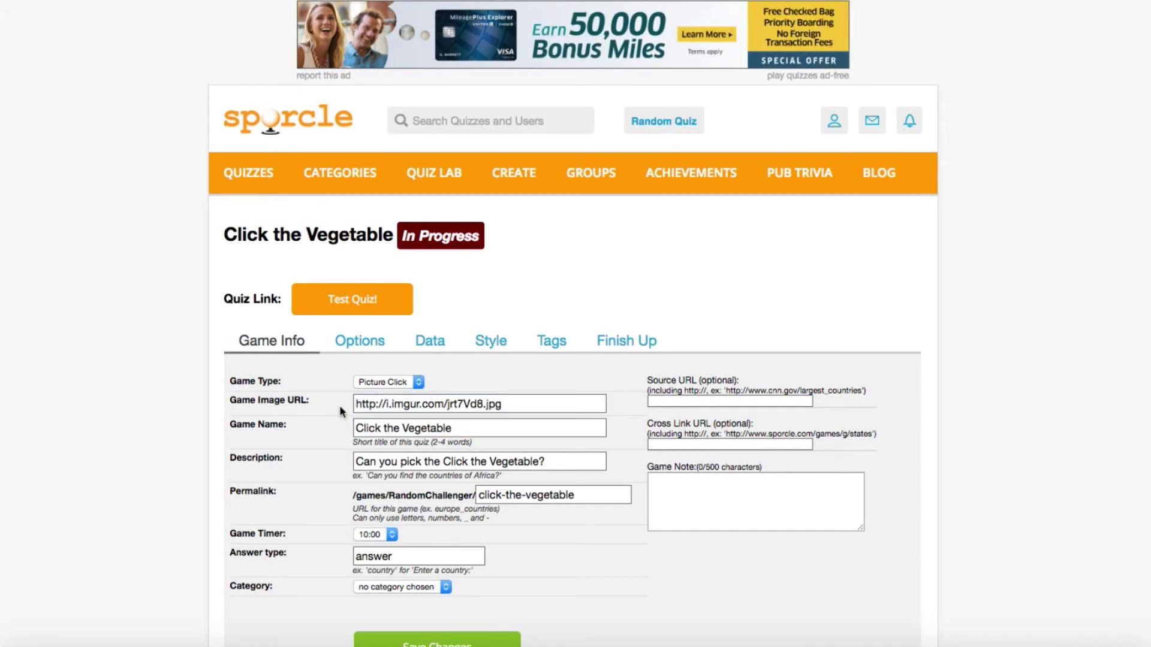
# Set the quiz description to 'Can you click the vegetable when given its name?'.
pyautogui.scroll(-3, 340, 411)
pyautogui.moveTo(550, 373); pyautogui.dragTo(402, 373)
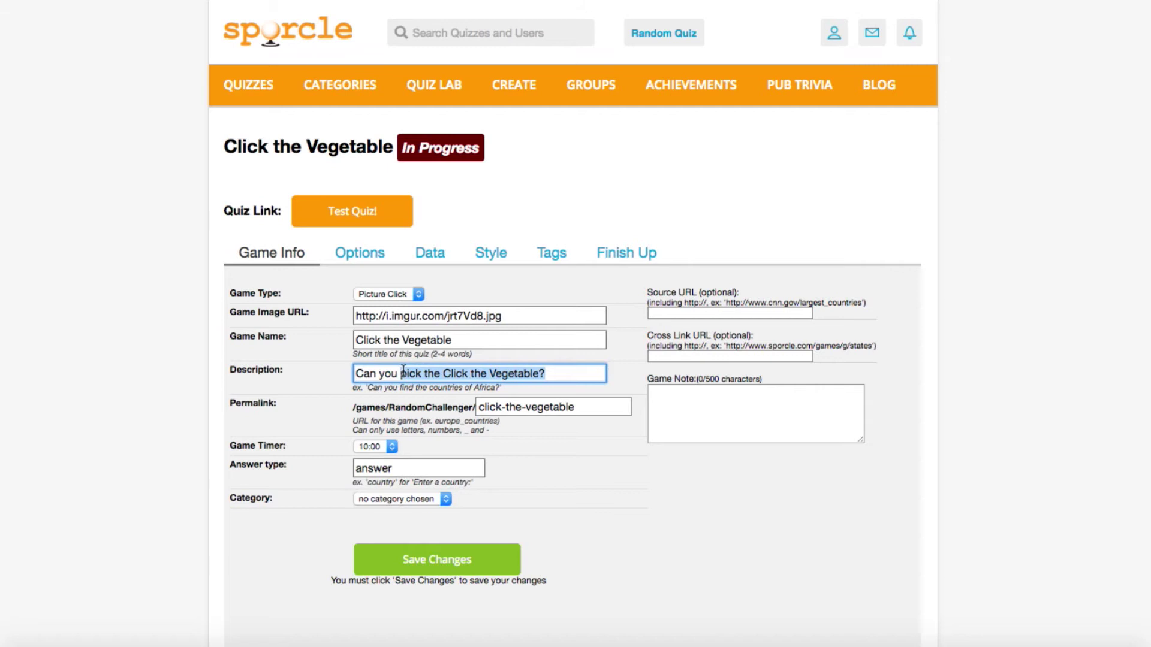
pyautogui.write('click the')
pyautogui.press('Down')
pyautogui.press('Return')
# Set the game timer to 0:30 and the category to Miscellaneous, then save the changes.
pyautogui.click(391, 446)
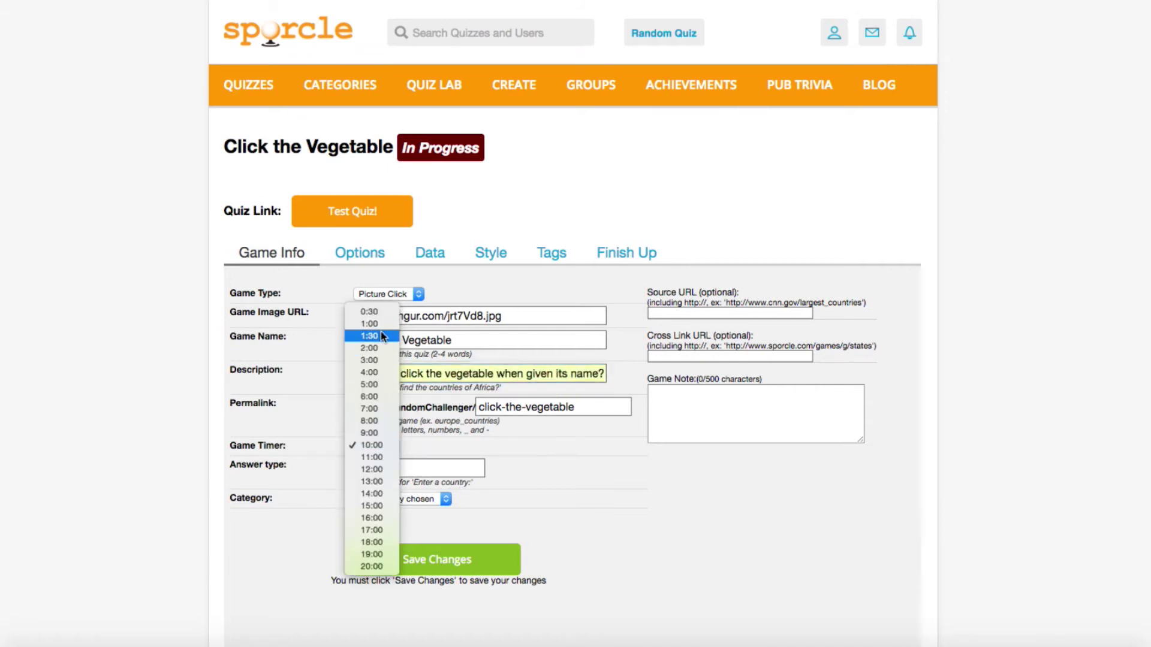
pyautogui.click(366, 313)
pyautogui.click(446, 498)
pyautogui.click(382, 625)
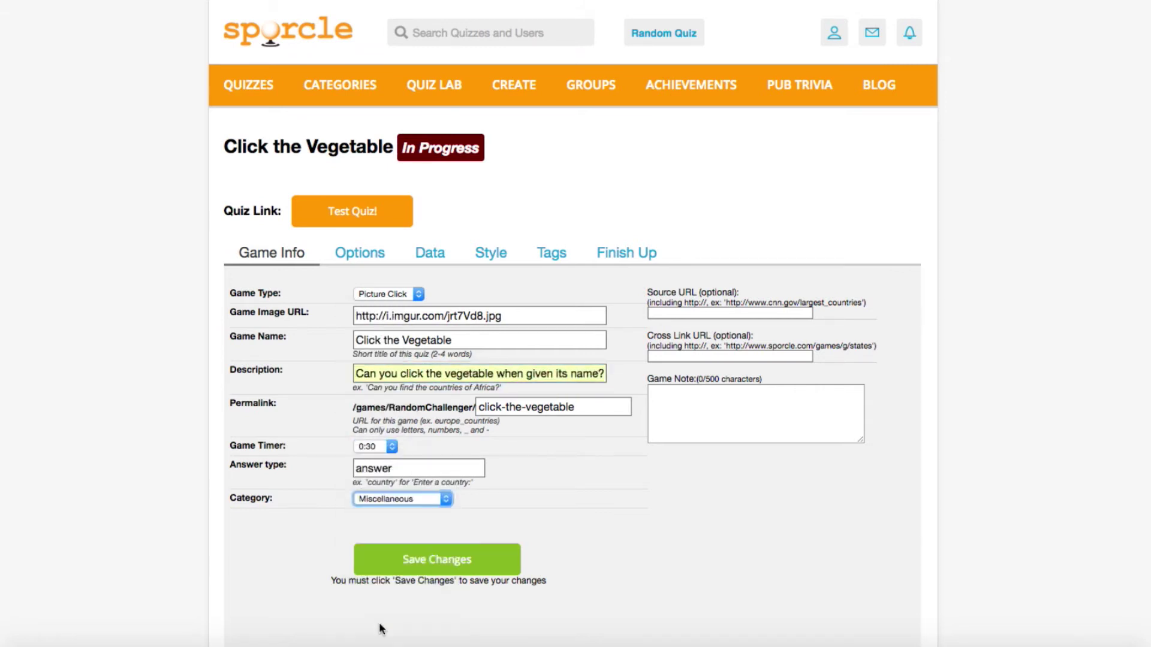
pyautogui.click(383, 570)
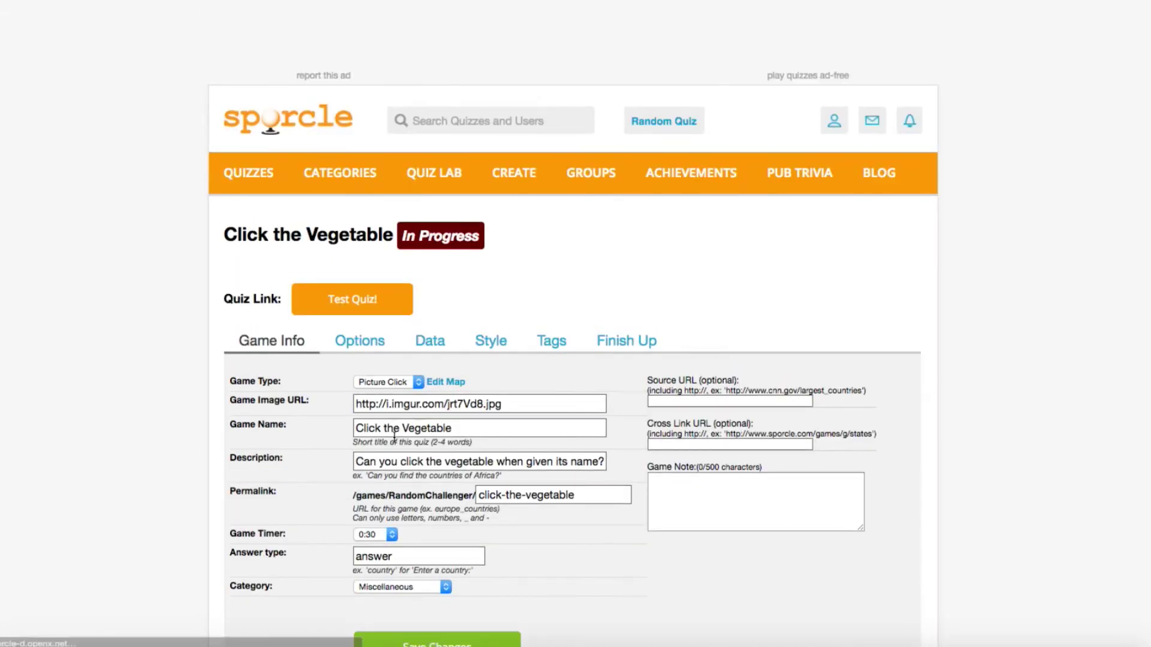
# Add six empty answer rows in the quiz Data tab.
pyautogui.click(439, 341)
pyautogui.scroll(-3, 437, 348)
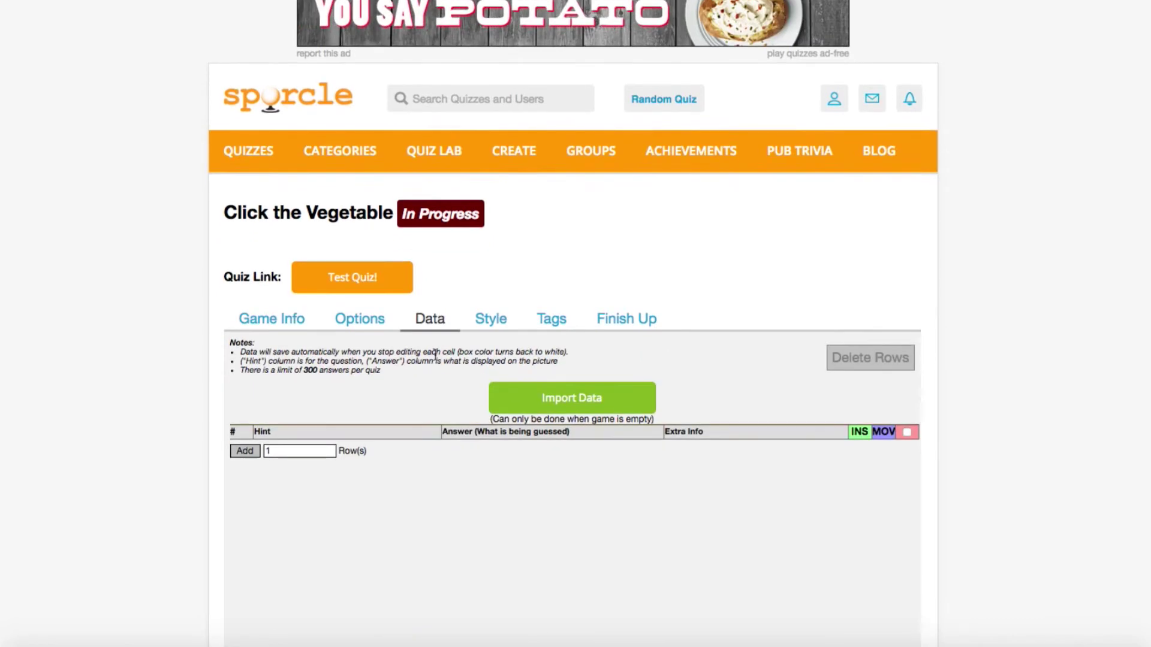
pyautogui.scroll(-1, 436, 356)
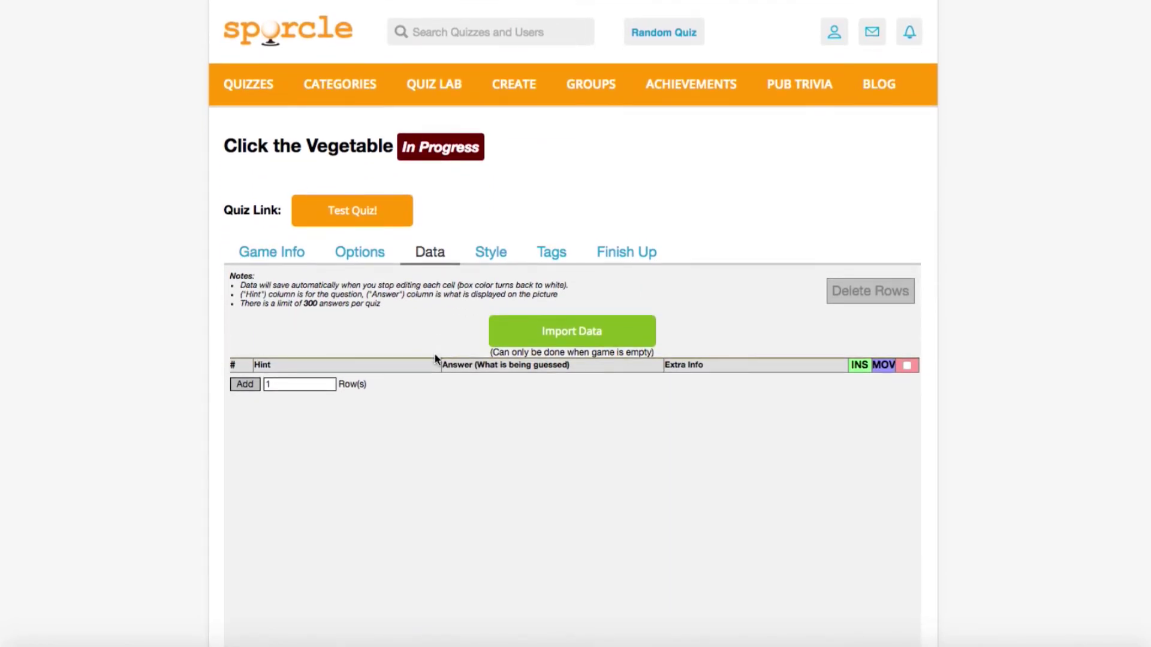
pyautogui.click(286, 384)
pyautogui.press('BackSpace')
pyautogui.write('6')
pyautogui.click(245, 384)
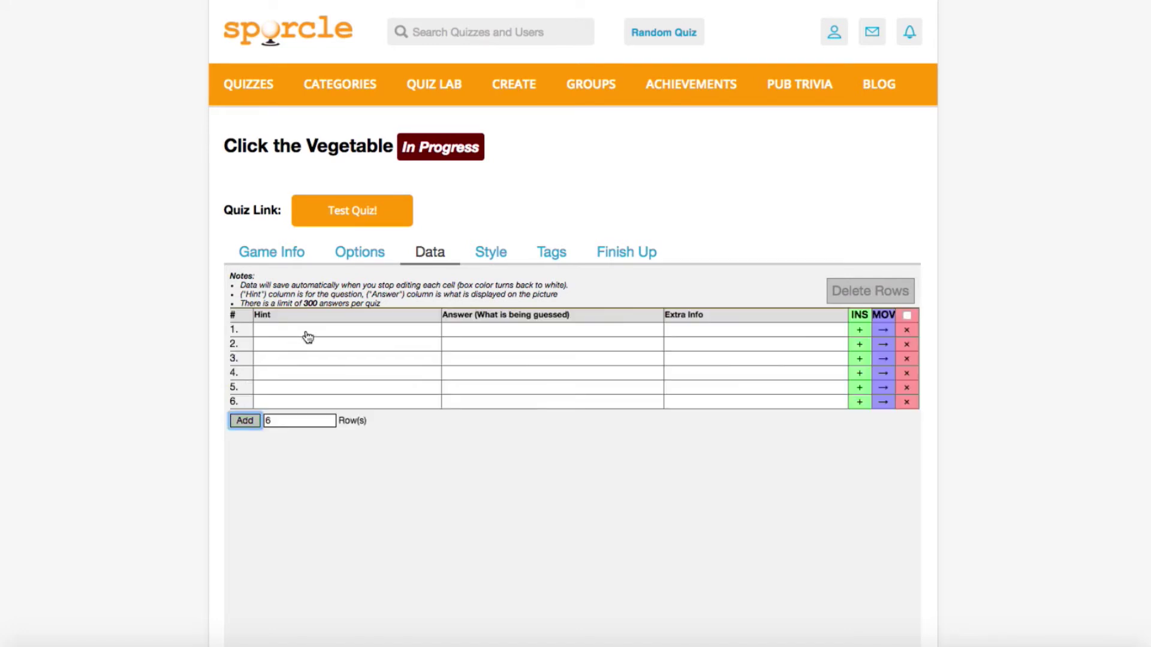
# Enter hints Bell Pepper, Zucchini, Yellow Squash, Eggplant, Cucumber and Radicchio in the six rows.
pyautogui.click(307, 334)
pyautogui.write('Bell Pepper')
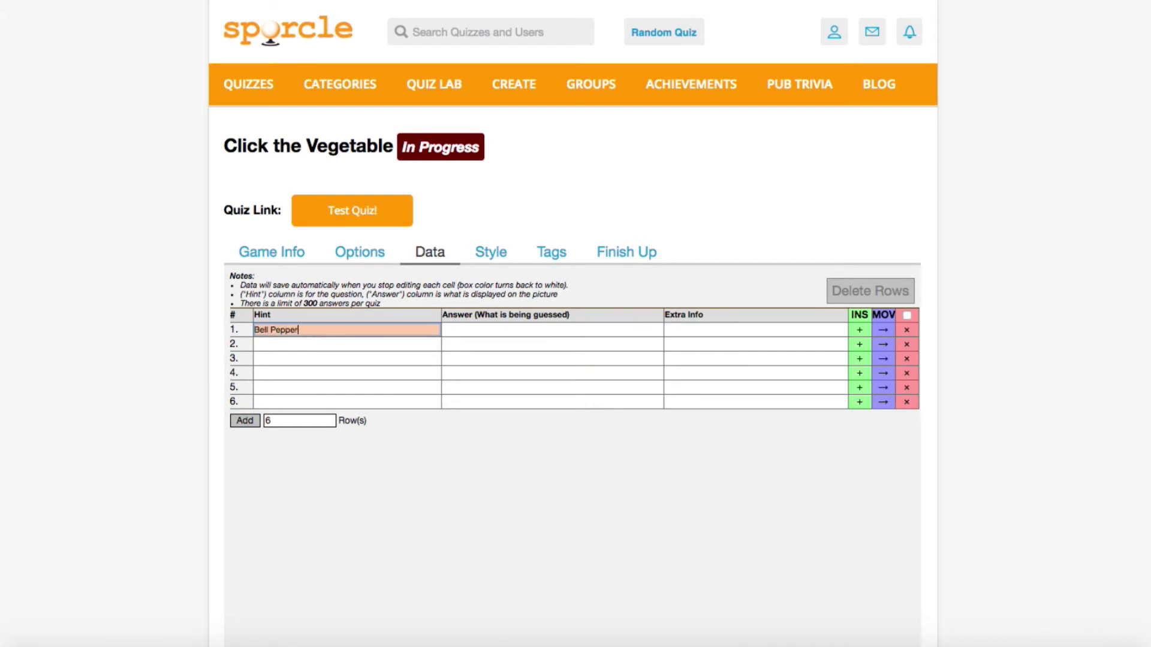
pyautogui.press('Return')
pyautogui.write('Zucchini')
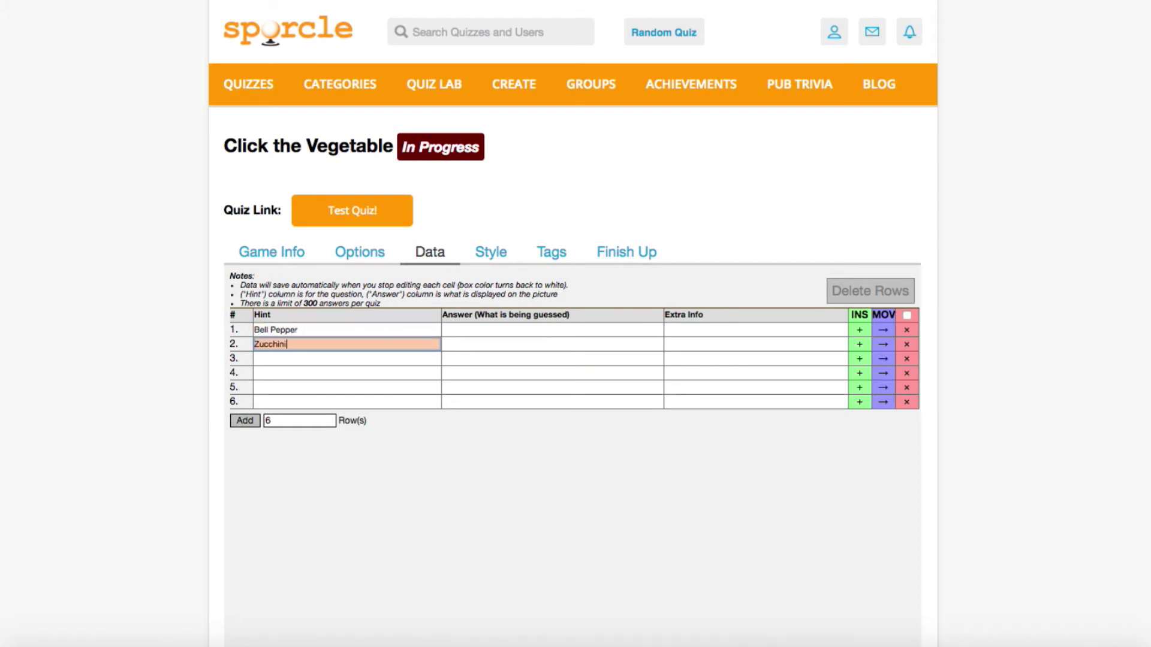
pyautogui.press('Return')
pyautogui.write('Yellow Squash')
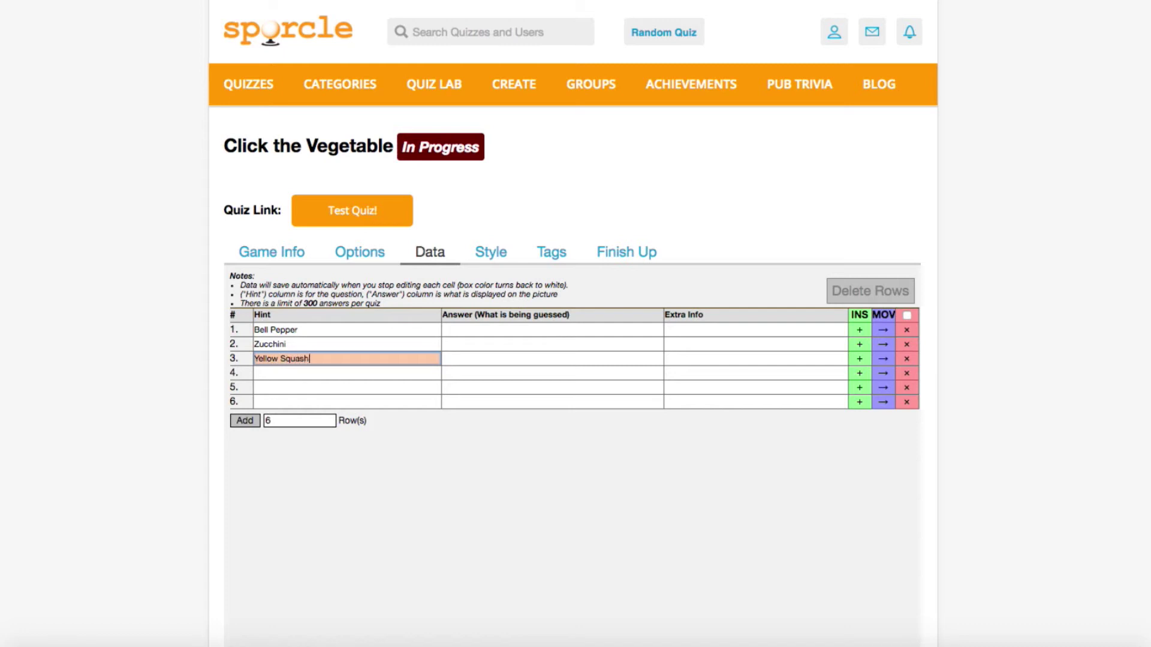
pyautogui.press('Return')
pyautogui.write('Eggplant')
pyautogui.press('Return')
pyautogui.write('Cucumber')
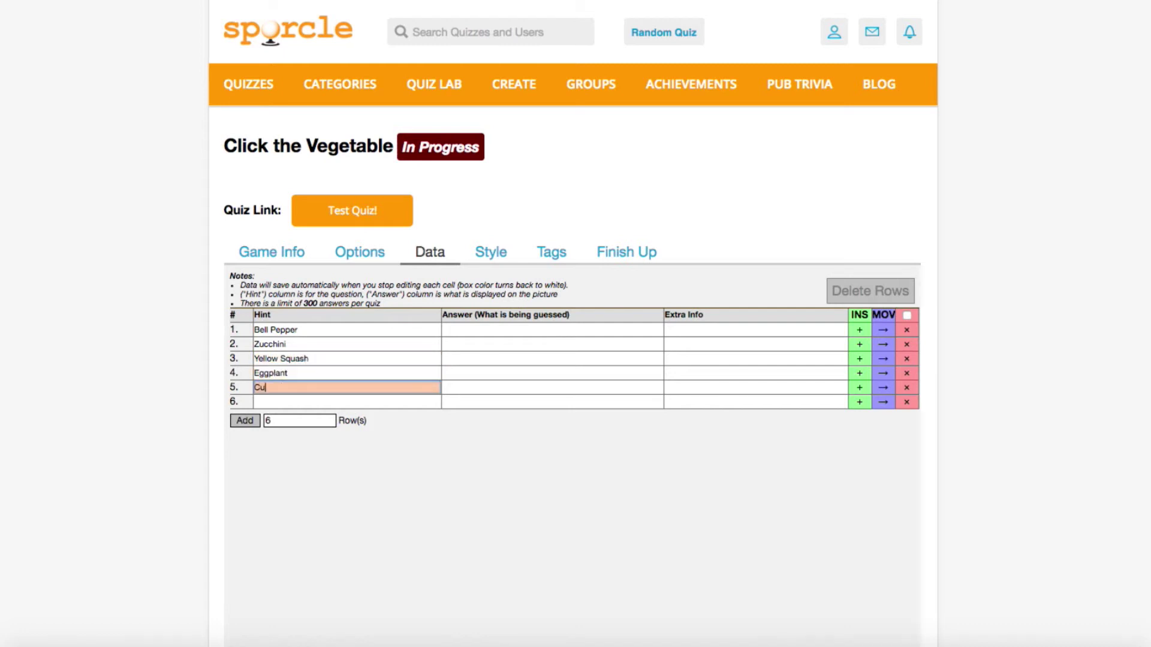
pyautogui.press('Return')
pyautogui.write('Radicchio')
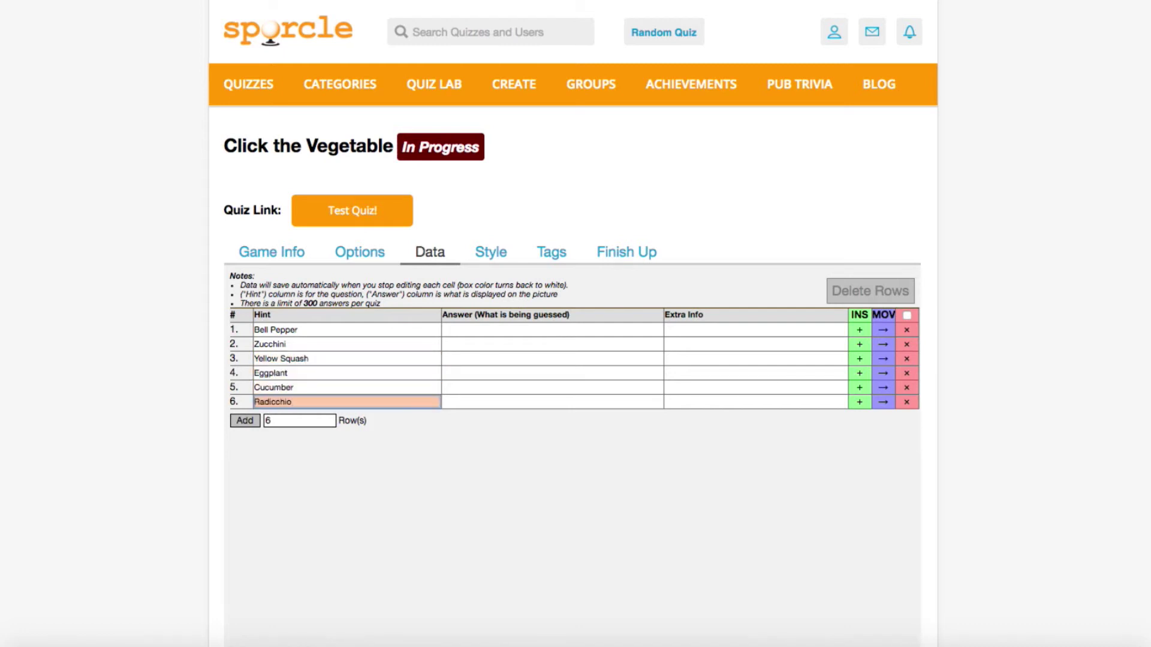
# Enter answers Bell Pepper, Zucchini, Yellow Squash, Eggplant, Cucumber and Radicchio in the six rows.
pyautogui.click(473, 331)
pyautogui.write('Bell')
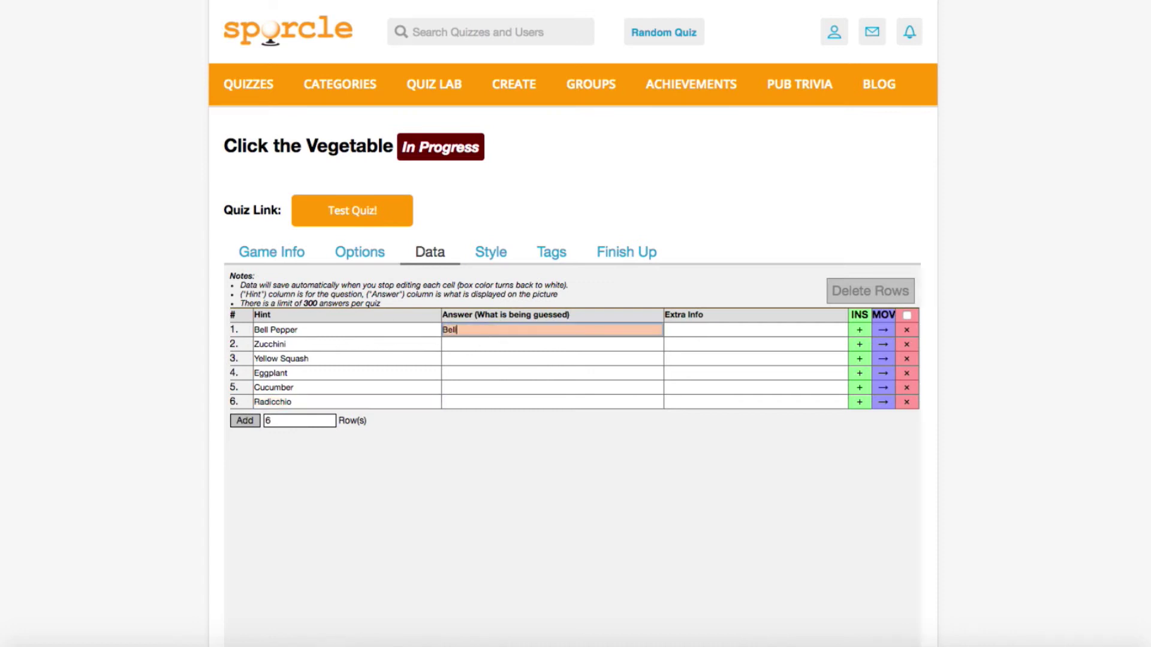
pyautogui.write(' Pepper')
pyautogui.press('Return')
pyautogui.write('Zucchini')
pyautogui.press('Return')
pyautogui.write('Y')
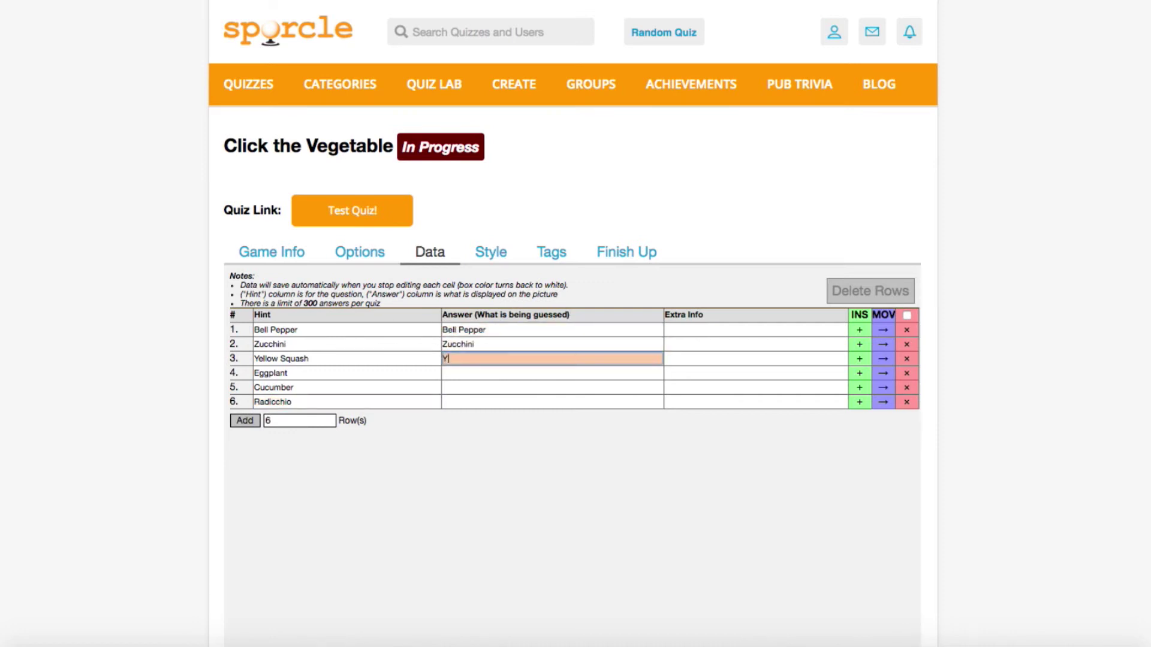
pyautogui.write('ellow Squash')
pyautogui.press('Return')
pyautogui.write('Eggplant')
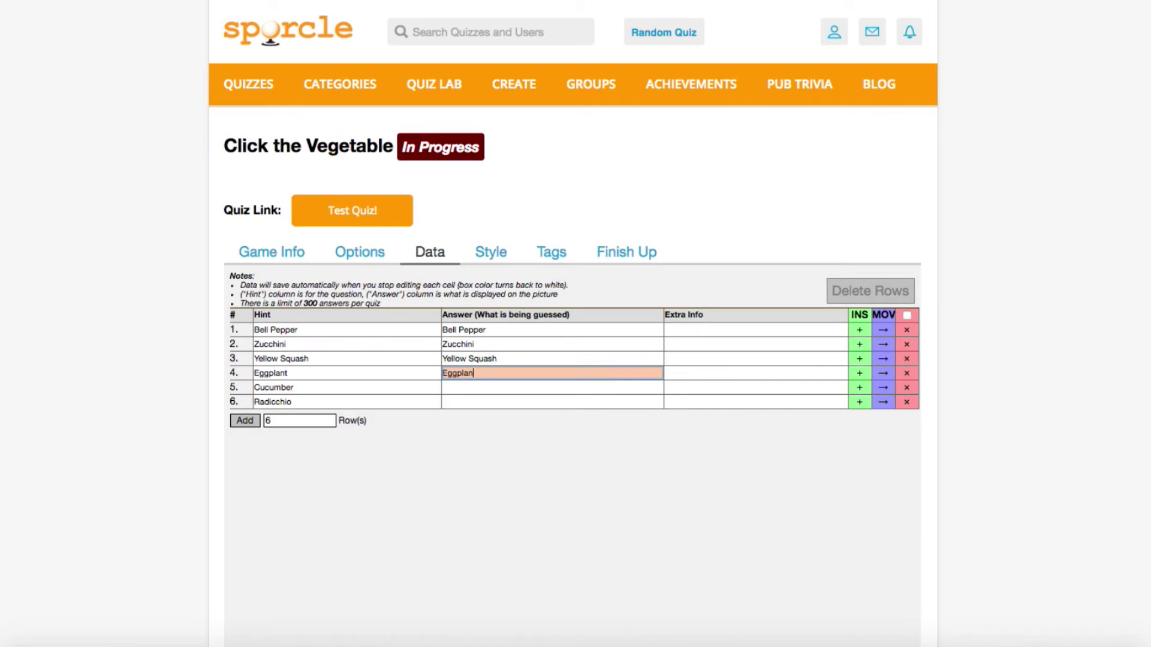
pyautogui.press('Return')
pyautogui.write('Cucumber')
pyautogui.press('Return')
pyautogui.write('Radicchio')
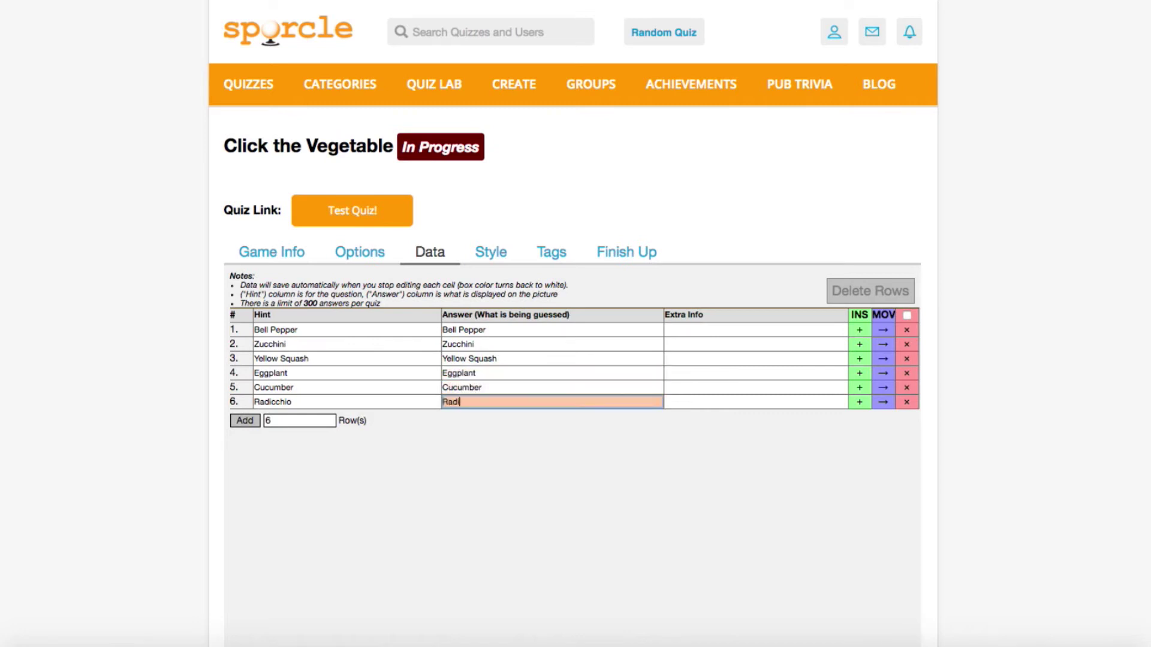
pyautogui.click(499, 431)
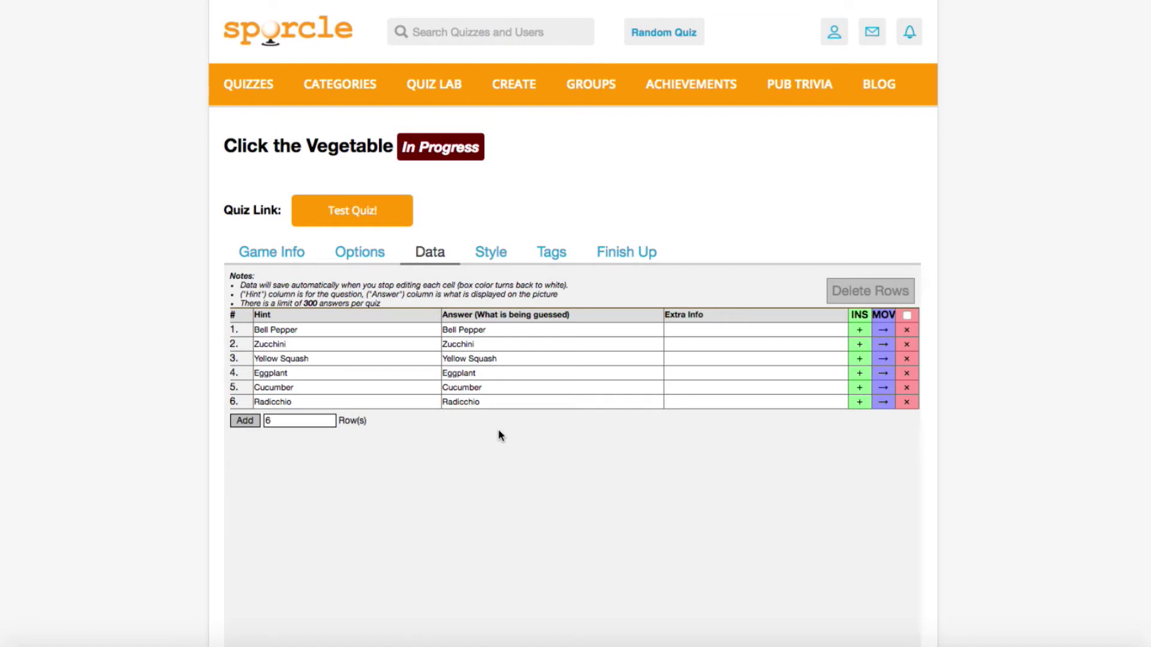
# Open the map editor for the produce photo and select the Bell Pepper answer.
pyautogui.click(285, 255)
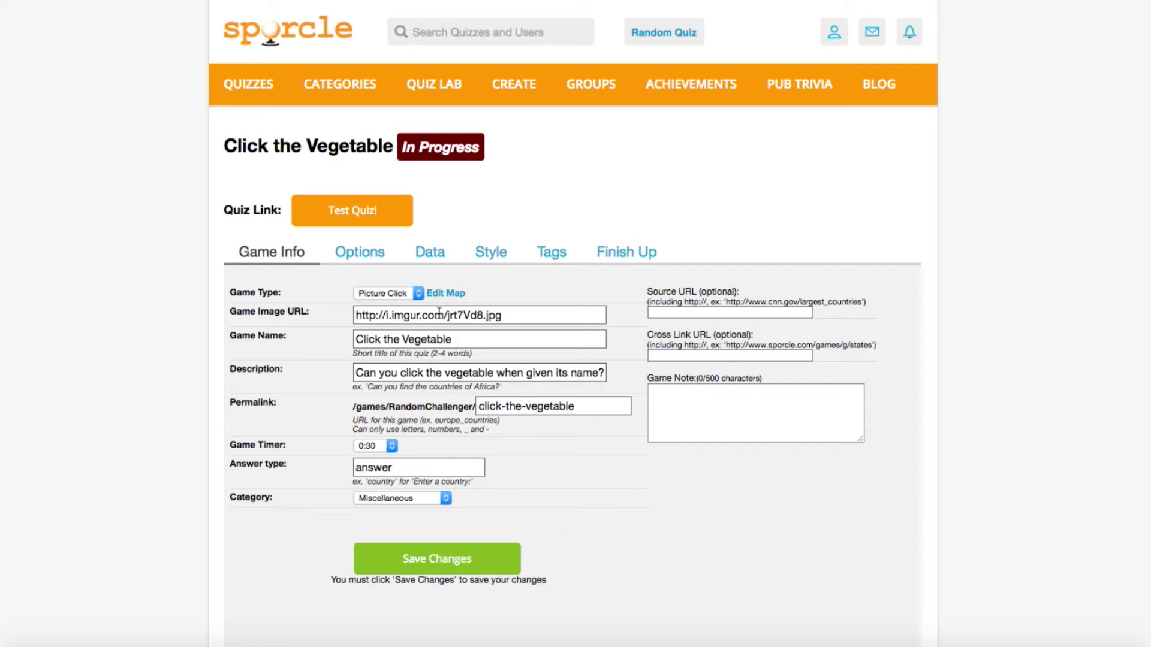
pyautogui.click(453, 294)
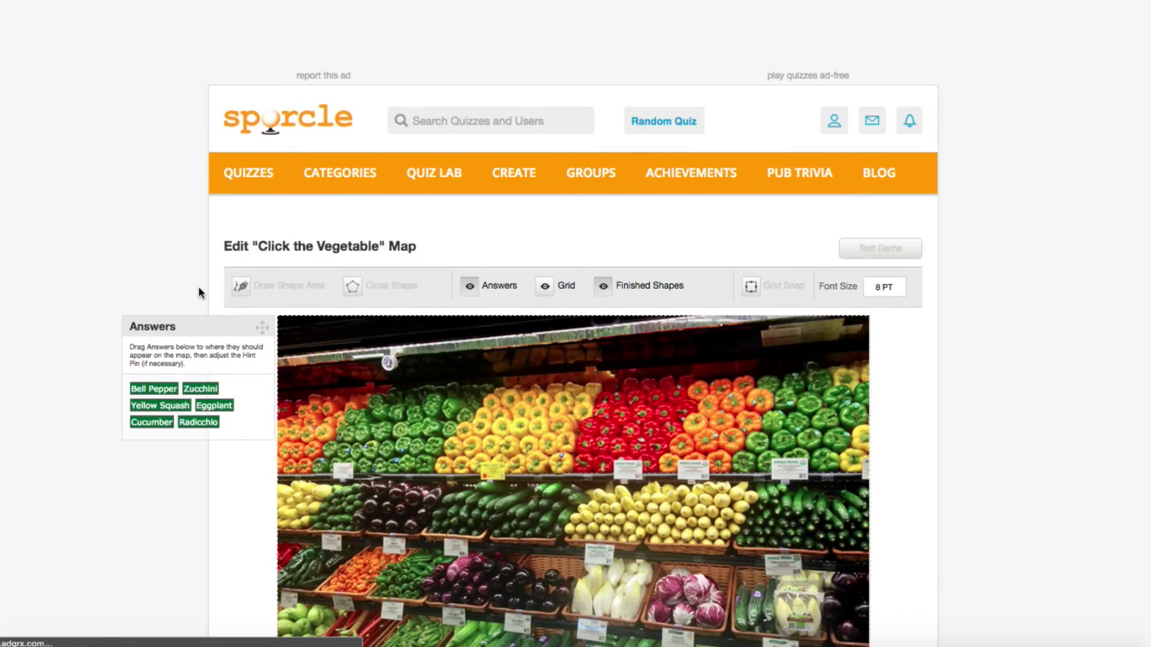
pyautogui.scroll(-3, 162, 261)
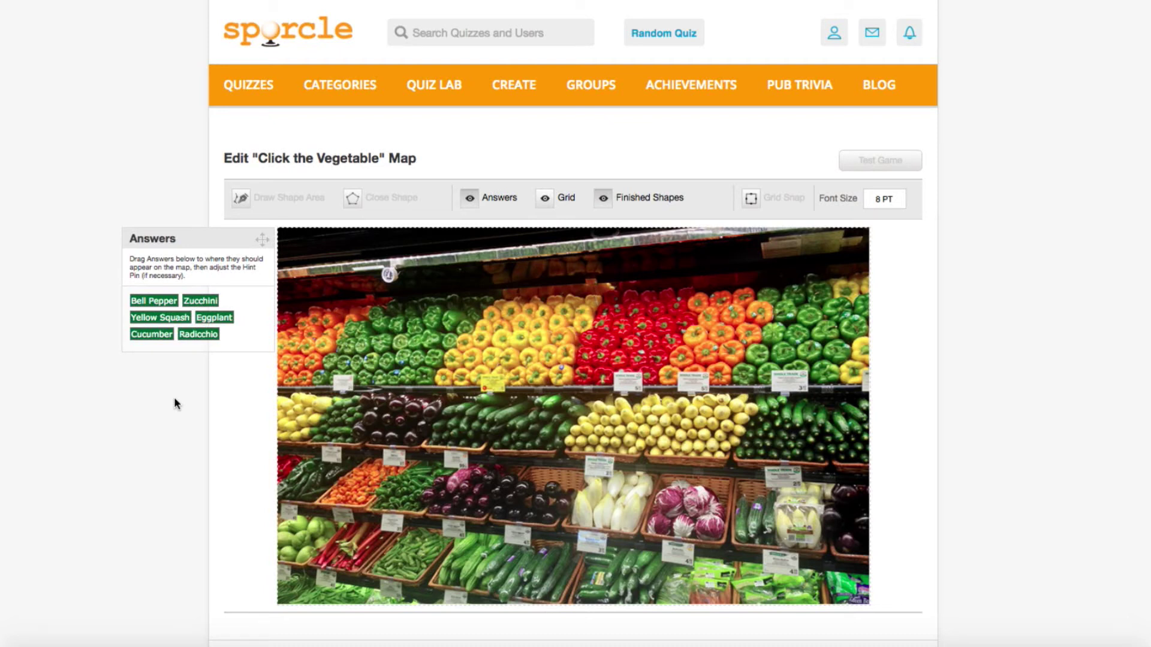
pyautogui.click(158, 302)
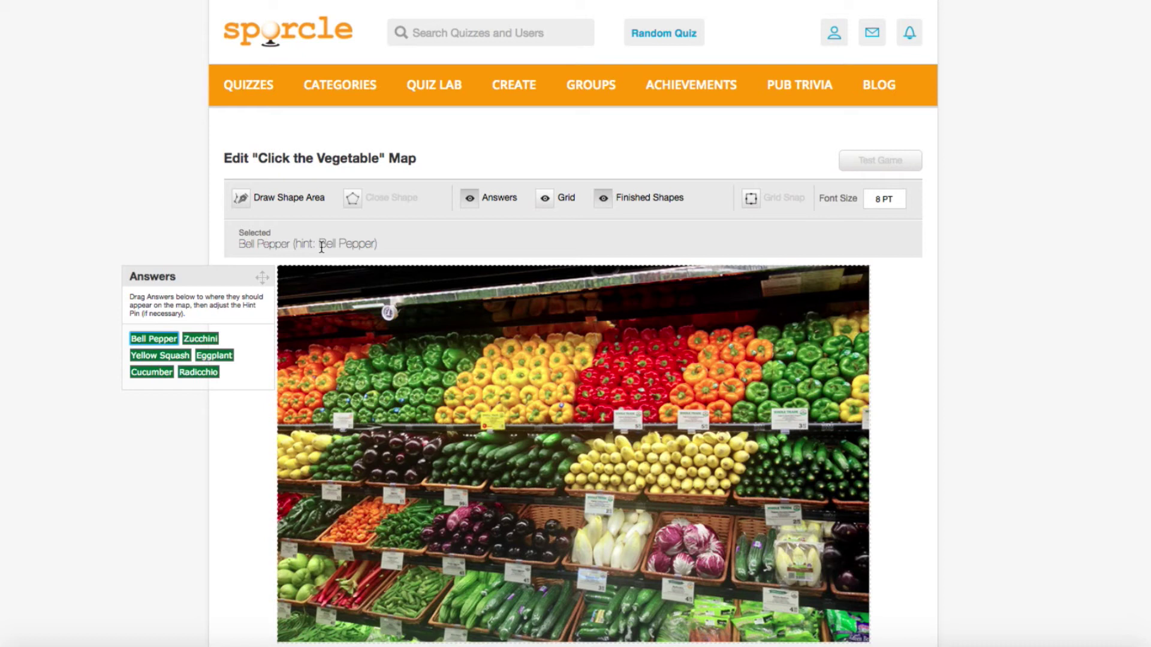
# Draw a four-corner region over the pepper shelf and move the Bell Pepper label inside it.
pyautogui.click(241, 199)
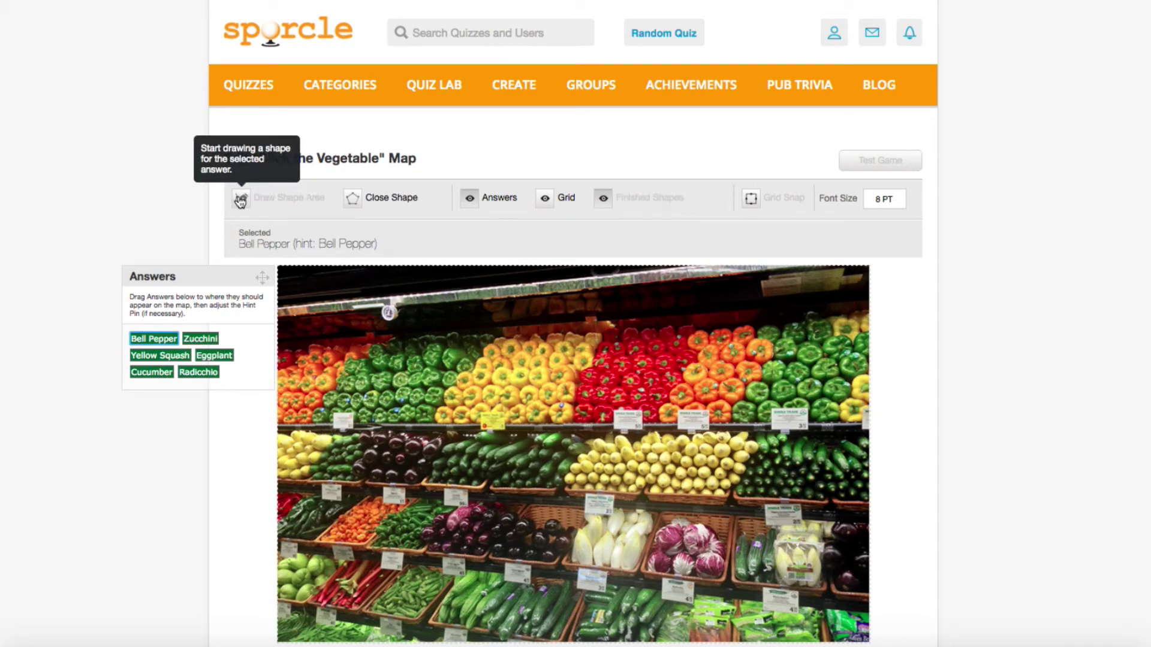
pyautogui.click(282, 349)
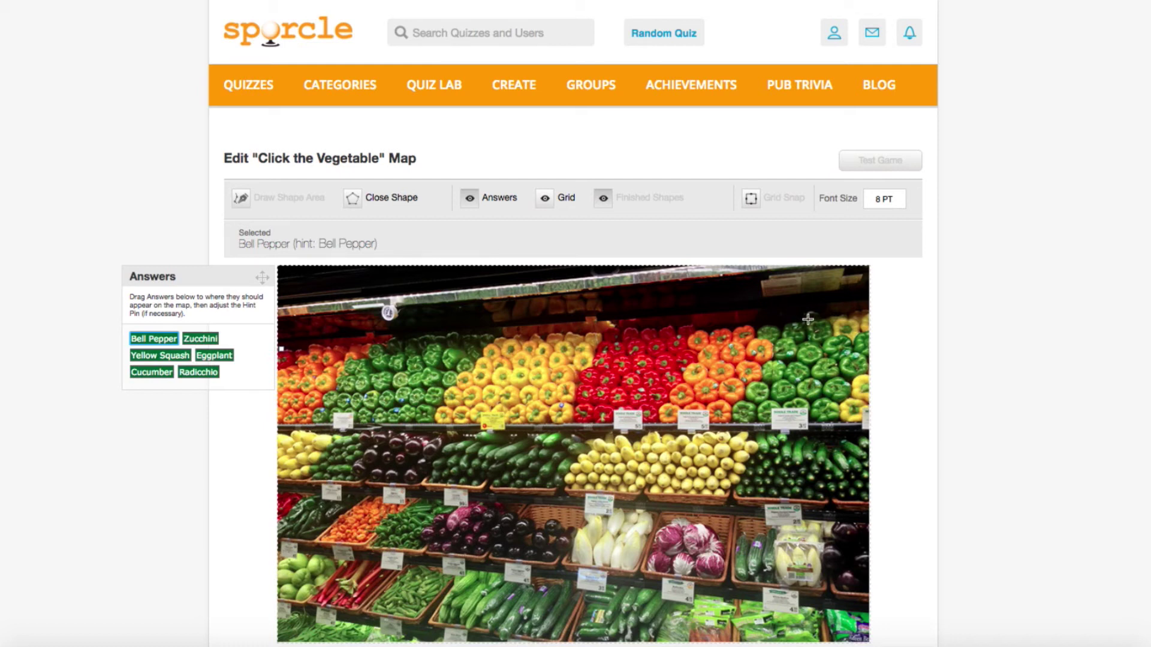
pyautogui.click(866, 311)
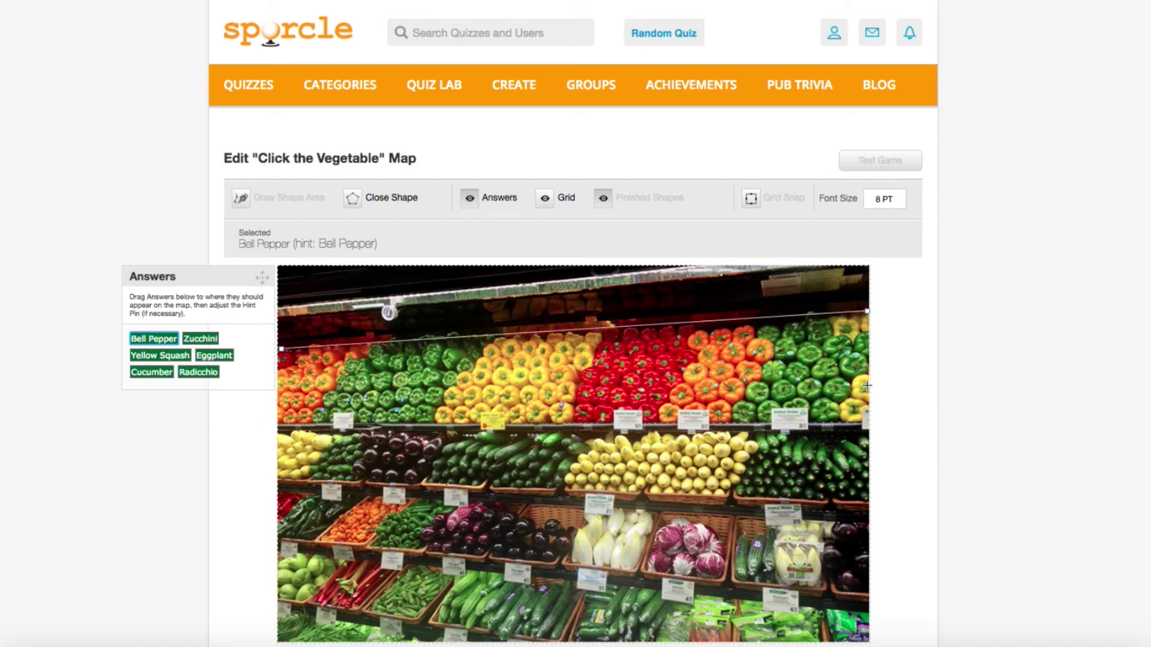
pyautogui.click(868, 423)
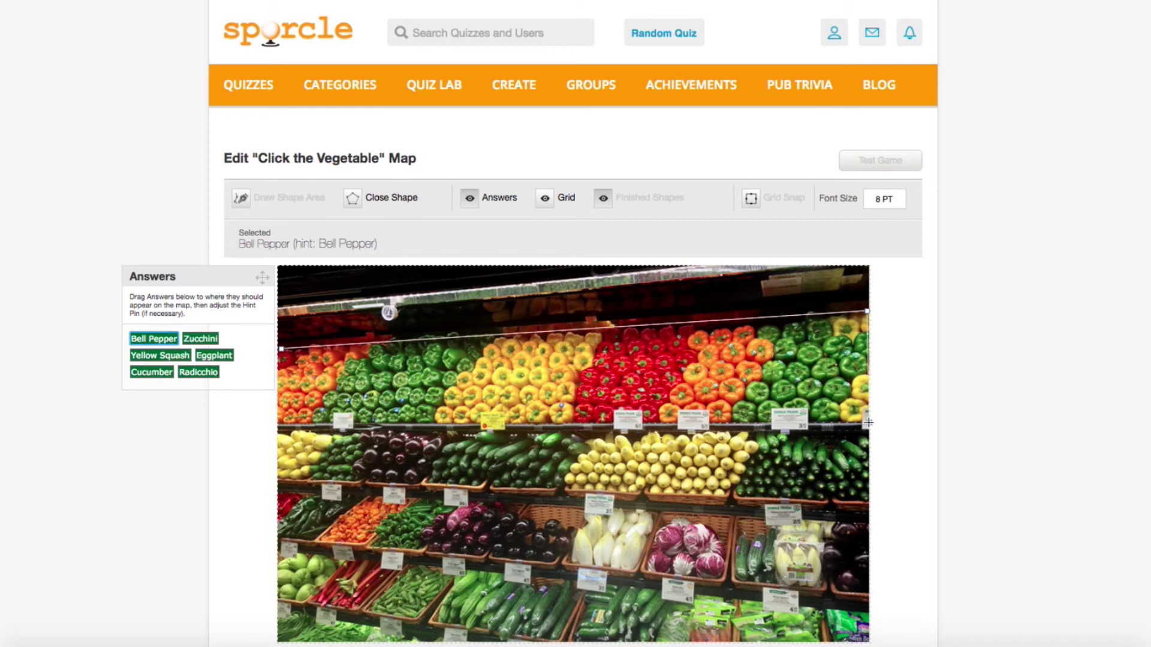
pyautogui.click(282, 423)
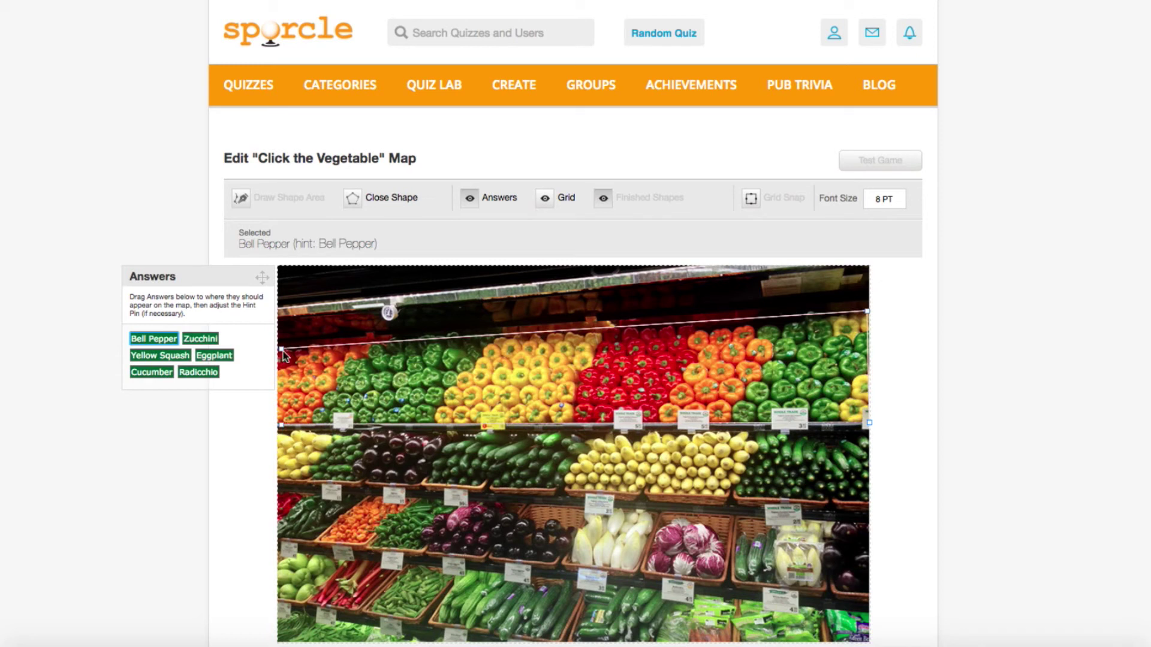
pyautogui.click(356, 207)
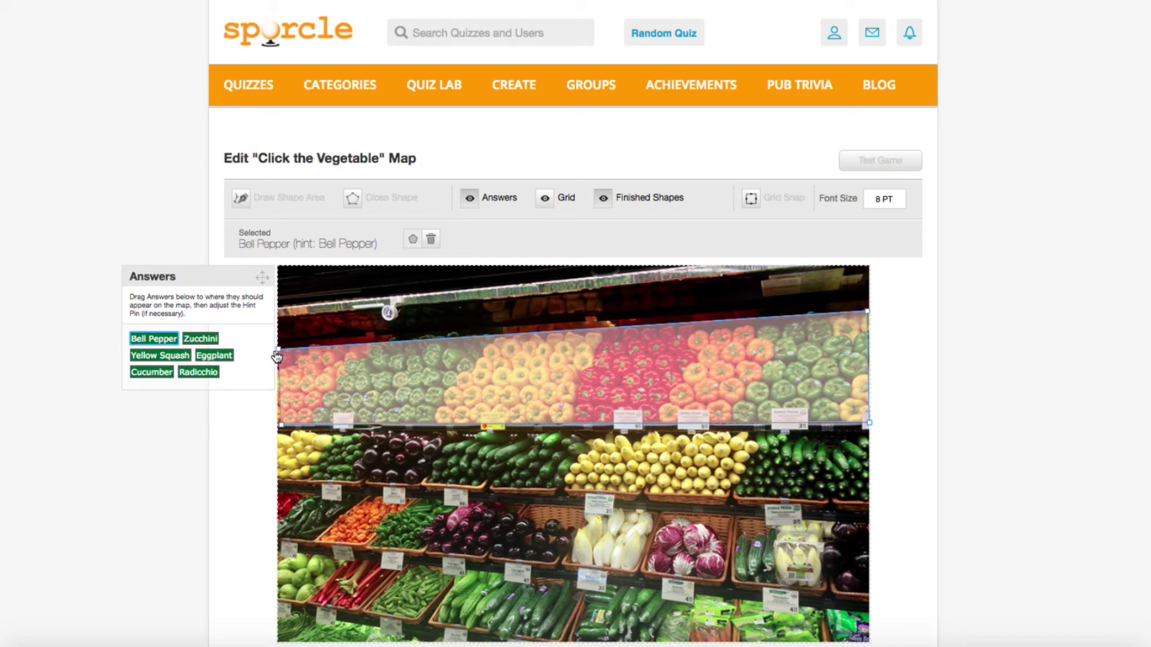
pyautogui.click(275, 427)
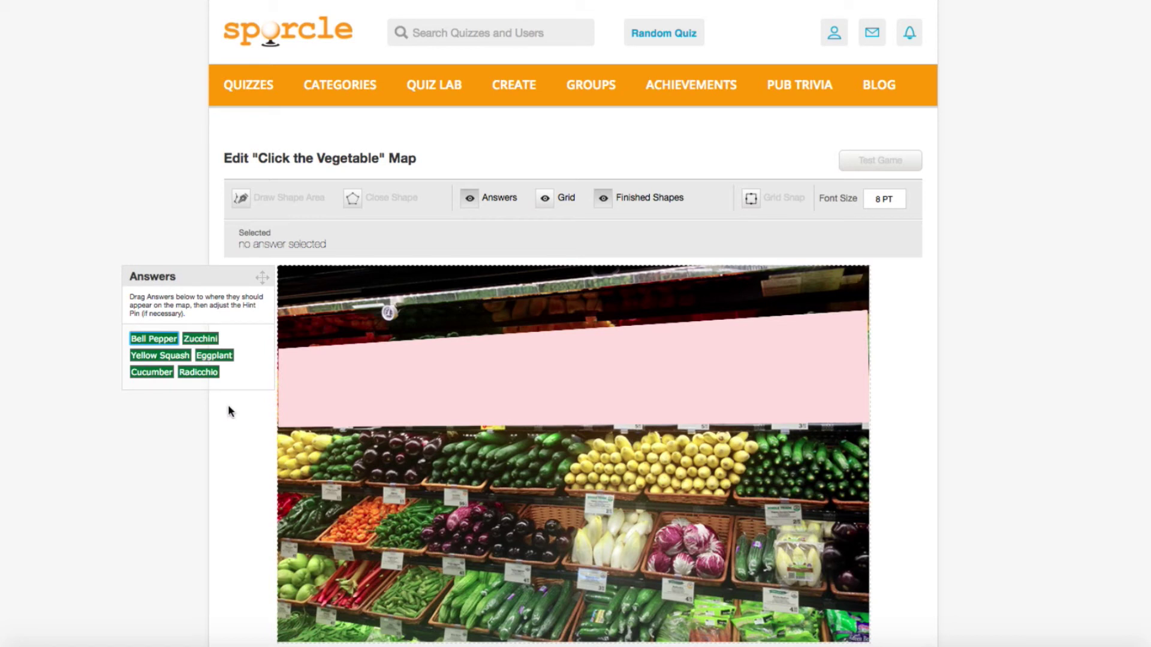
pyautogui.click(442, 368)
pyautogui.moveTo(443, 368); pyautogui.dragTo(590, 381)
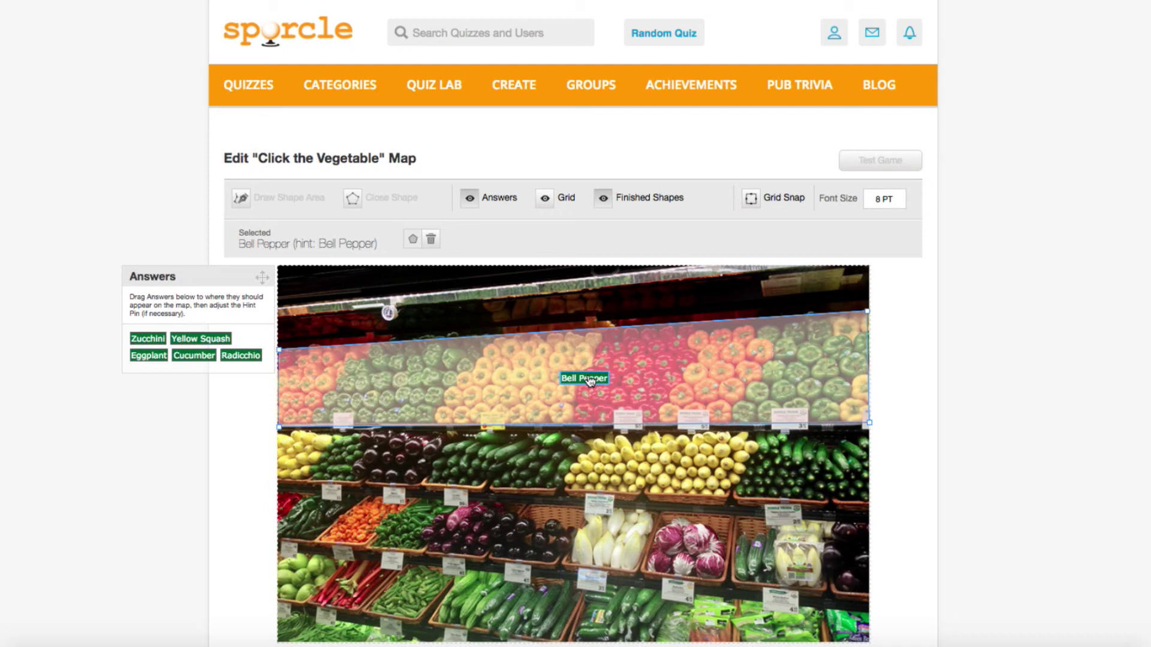
# Outline the right-hand zucchini bin as the Zucchini region.
pyautogui.click(737, 499)
pyautogui.click(761, 433)
pyautogui.click(868, 432)
pyautogui.click(869, 504)
pyautogui.click(737, 499)
pyautogui.click(835, 466)
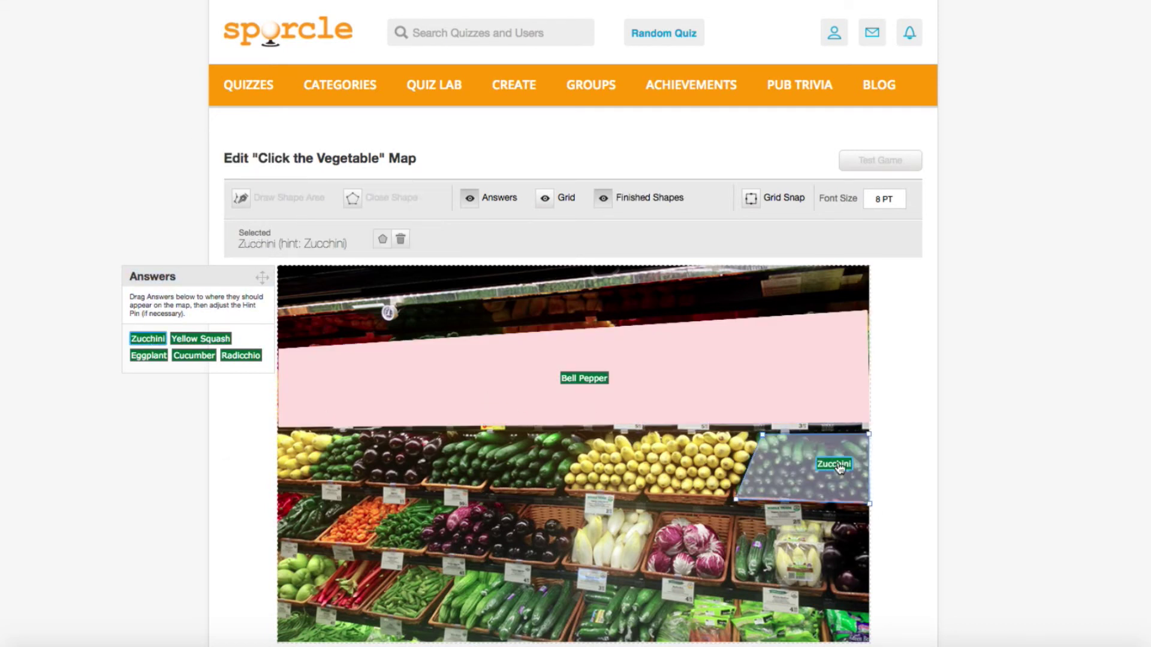
# Outline the yellow squash bin as the Yellow Squash region.
pyautogui.click(160, 339)
pyautogui.click(598, 435)
pyautogui.click(758, 434)
pyautogui.click(730, 498)
pyautogui.click(564, 491)
pyautogui.click(598, 435)
pyautogui.click(662, 462)
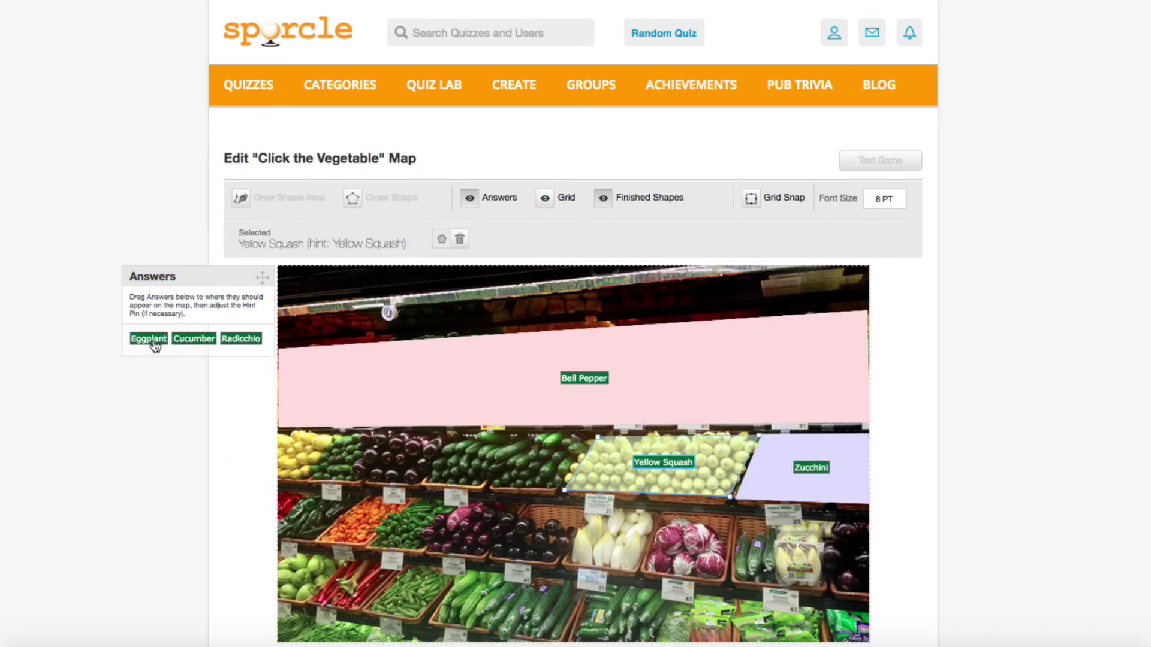
# Outline the eggplant bin as the Eggplant region.
pyautogui.click(148, 338)
pyautogui.click(458, 499)
pyautogui.click(585, 512)
pyautogui.click(557, 566)
pyautogui.click(426, 553)
pyautogui.click(459, 499)
pyautogui.click(505, 531)
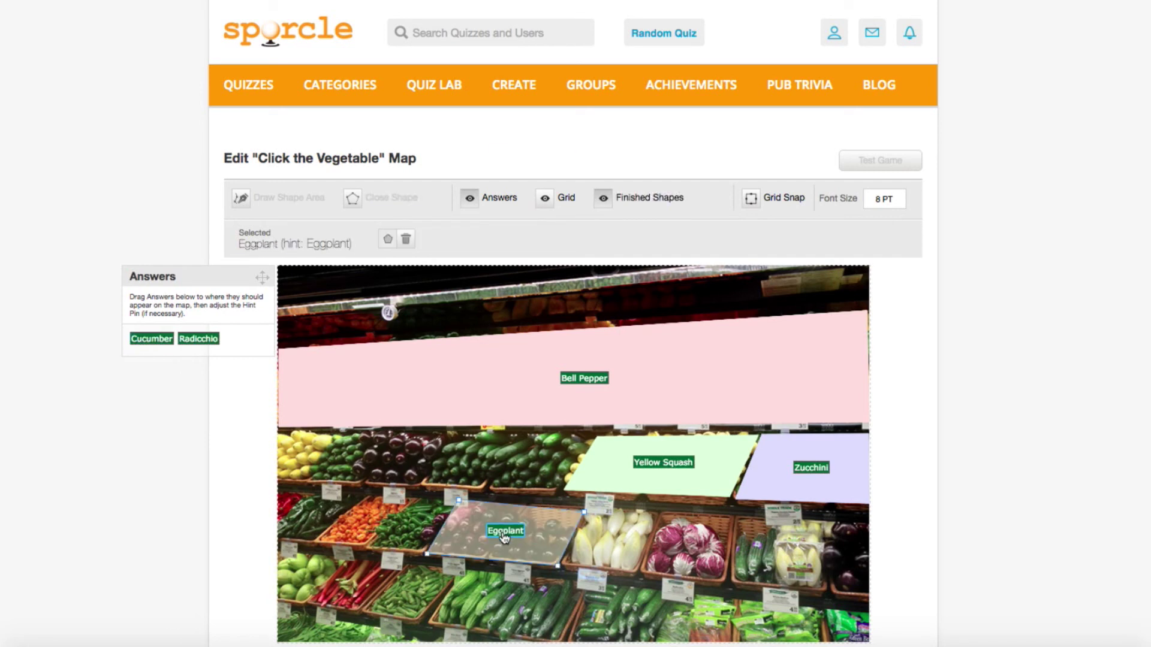
# Outline the lower cucumber bin as the Cucumber region and place its label inside.
pyautogui.click(152, 339)
pyautogui.click(505, 574)
pyautogui.click(490, 639)
pyautogui.click(657, 644)
pyautogui.click(674, 594)
pyautogui.click(506, 573)
pyautogui.scroll(-5, 506, 574)
pyautogui.scroll(2, 467, 543)
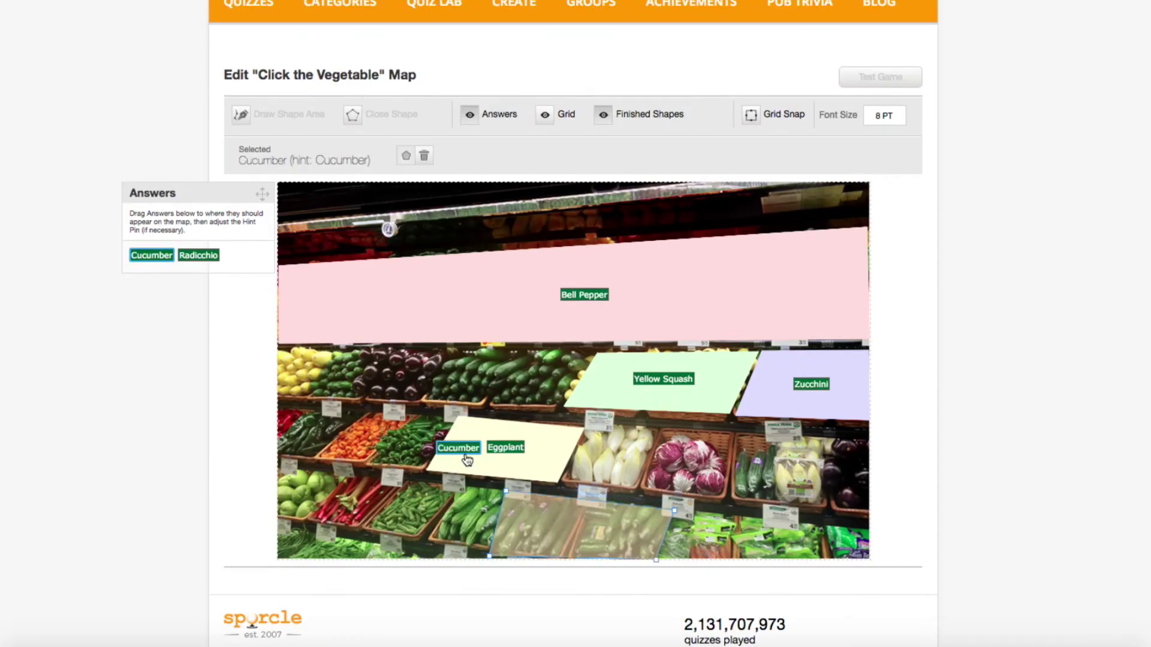
pyautogui.click(467, 459)
# Outline the radicchio bin as the Radicchio region with its label, then check the Zucchini region.
pyautogui.click(661, 430)
pyautogui.click(642, 494)
pyautogui.click(729, 498)
pyautogui.click(732, 432)
pyautogui.click(661, 430)
pyautogui.click(687, 464)
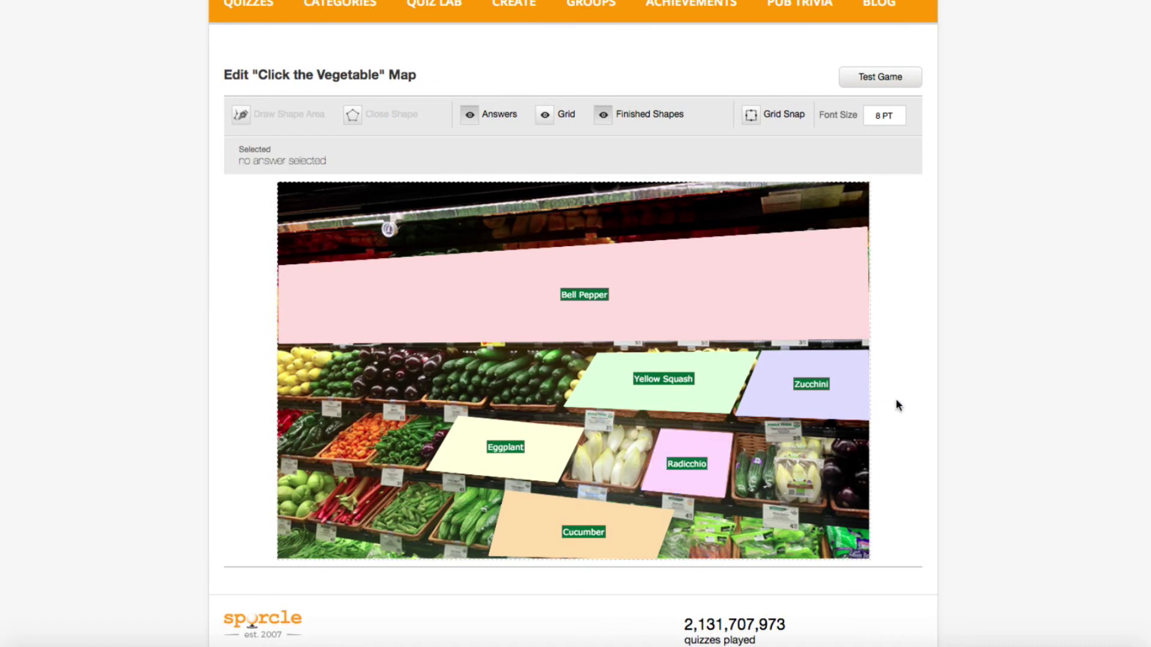
pyautogui.click(824, 388)
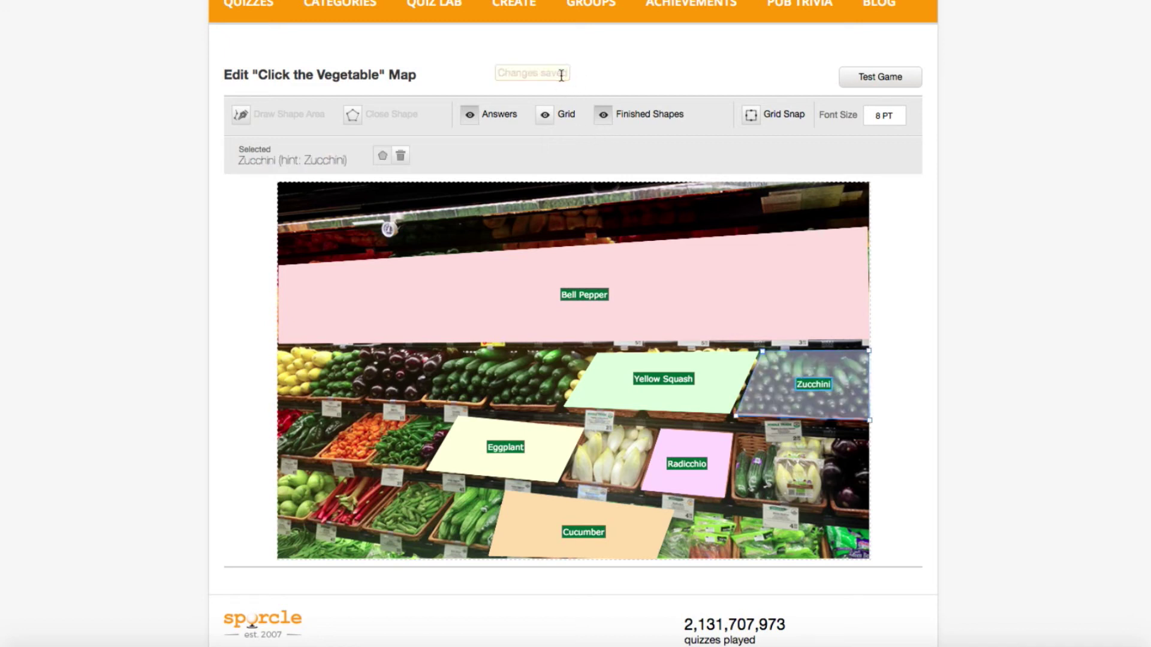
# Test-play the quiz, clicking the Bell Pepper through Radicchio regions for a 6/6 score.
pyautogui.click(879, 77)
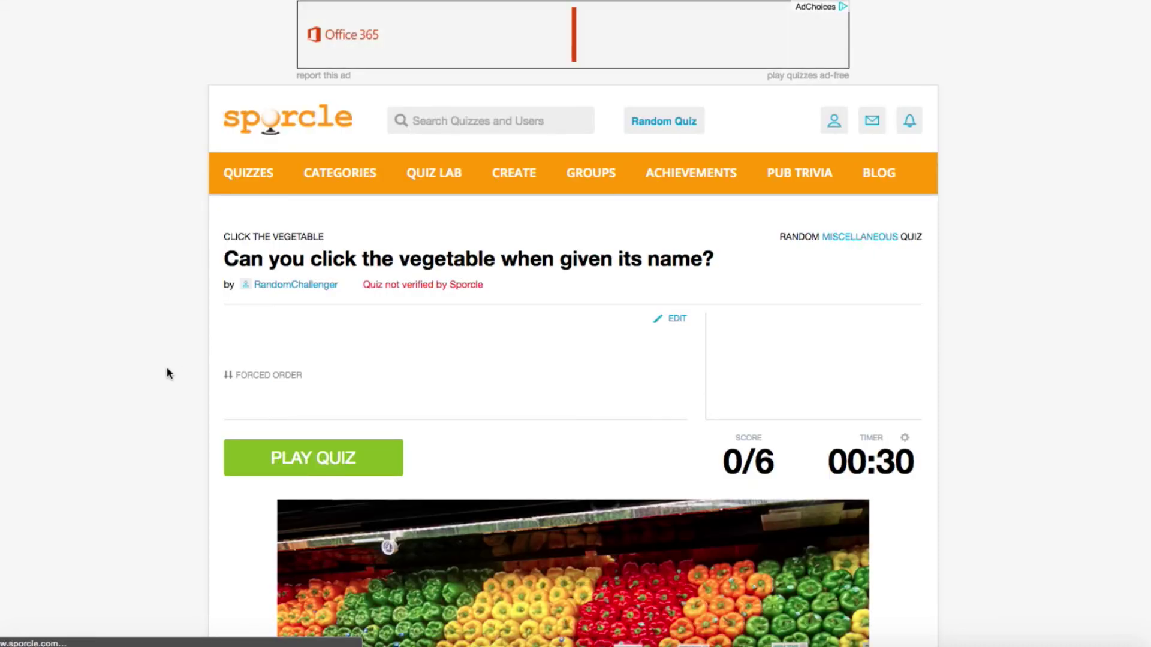
pyautogui.scroll(-5, 167, 368)
pyautogui.scroll(-2, 167, 372)
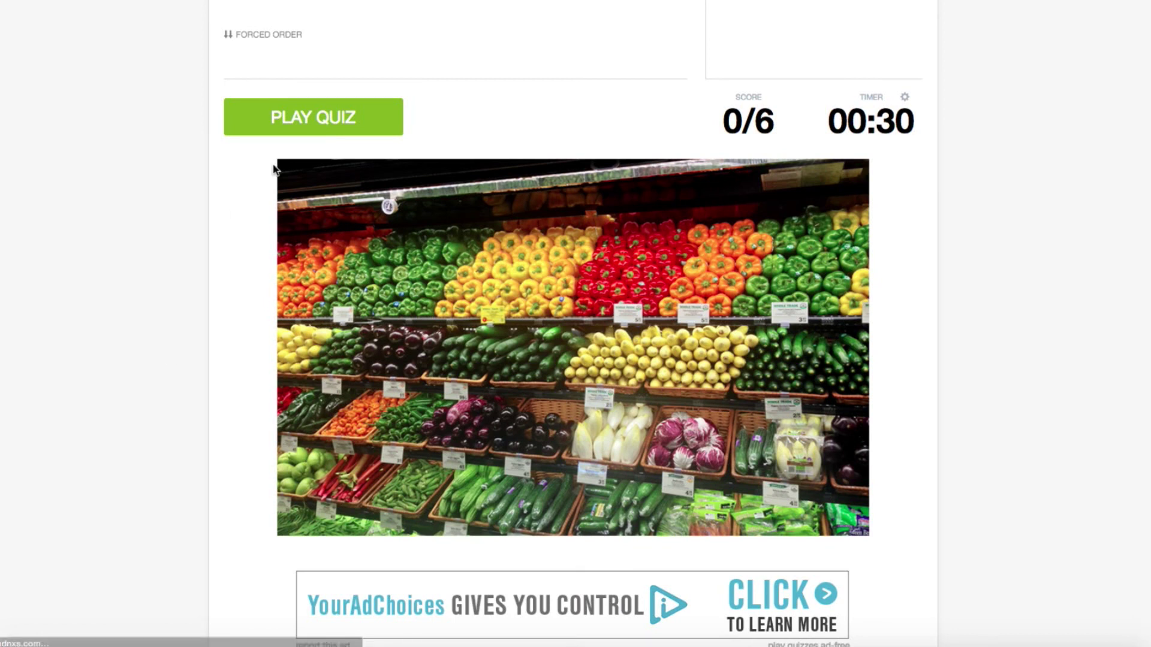
pyautogui.click(321, 116)
pyautogui.click(599, 266)
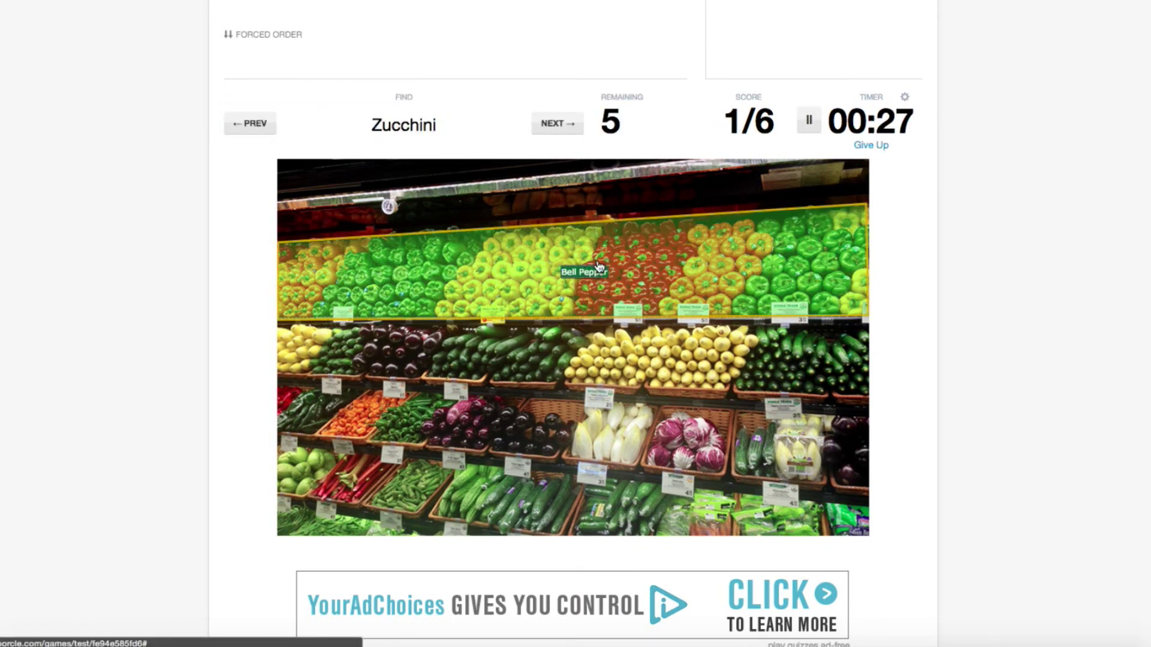
pyautogui.click(828, 367)
pyautogui.click(659, 359)
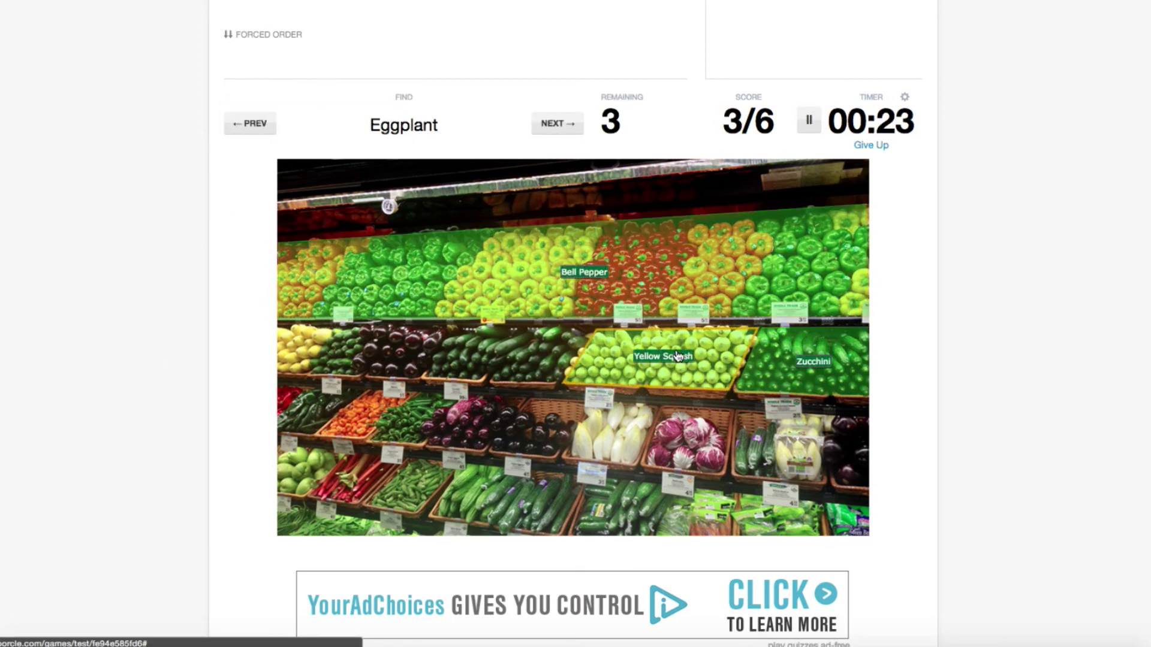
pyautogui.click(514, 434)
pyautogui.click(551, 507)
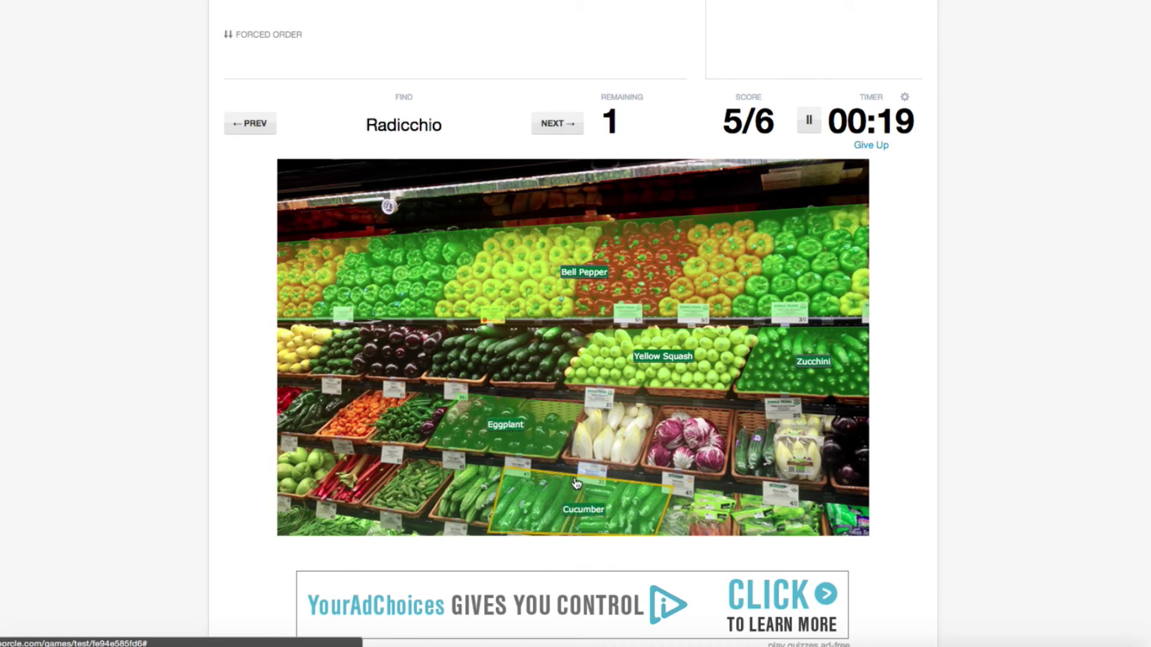
pyautogui.click(670, 440)
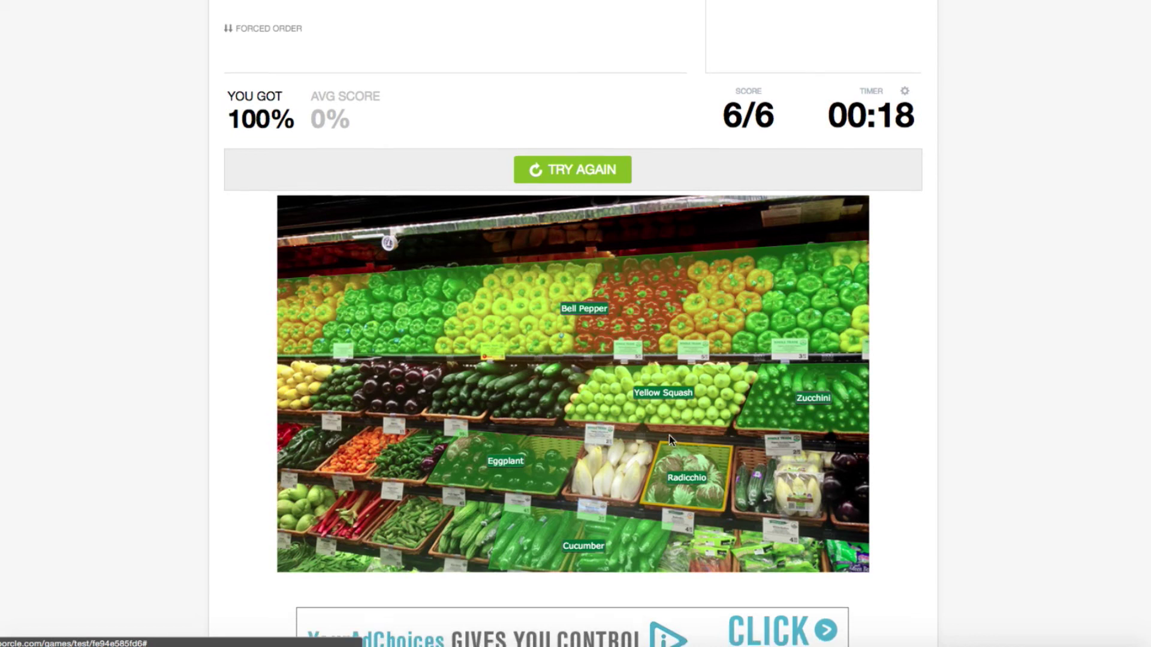
pyautogui.scroll(3, 668, 435)
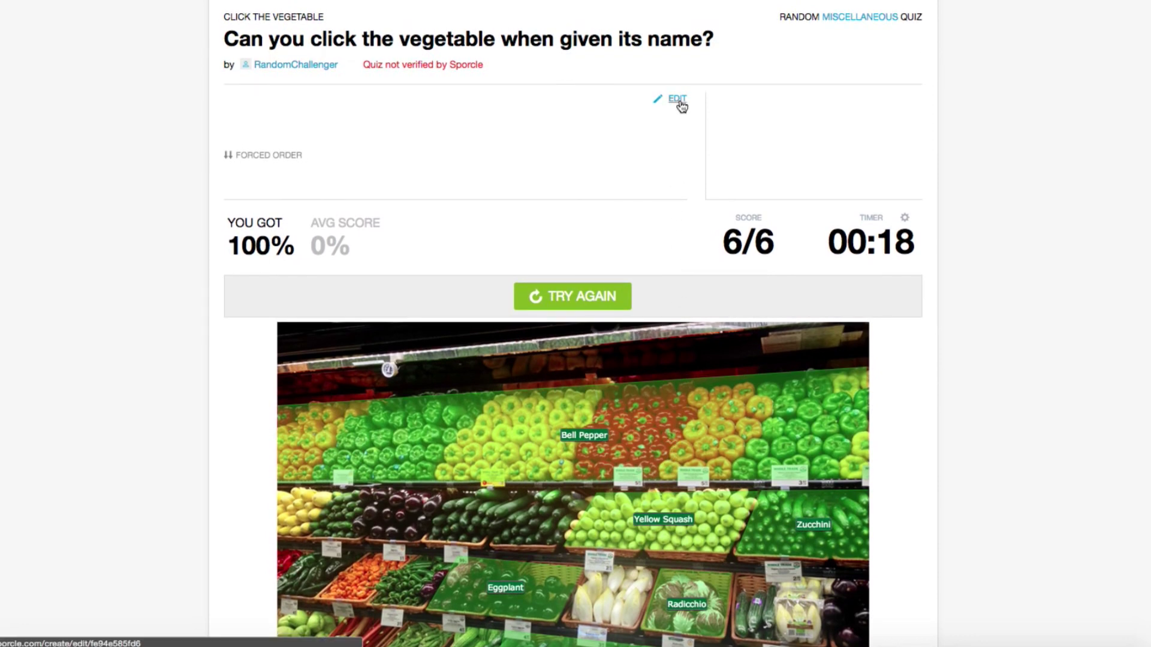
# Launch Click the Vegetable to the public from the Finish Up options.
pyautogui.click(678, 100)
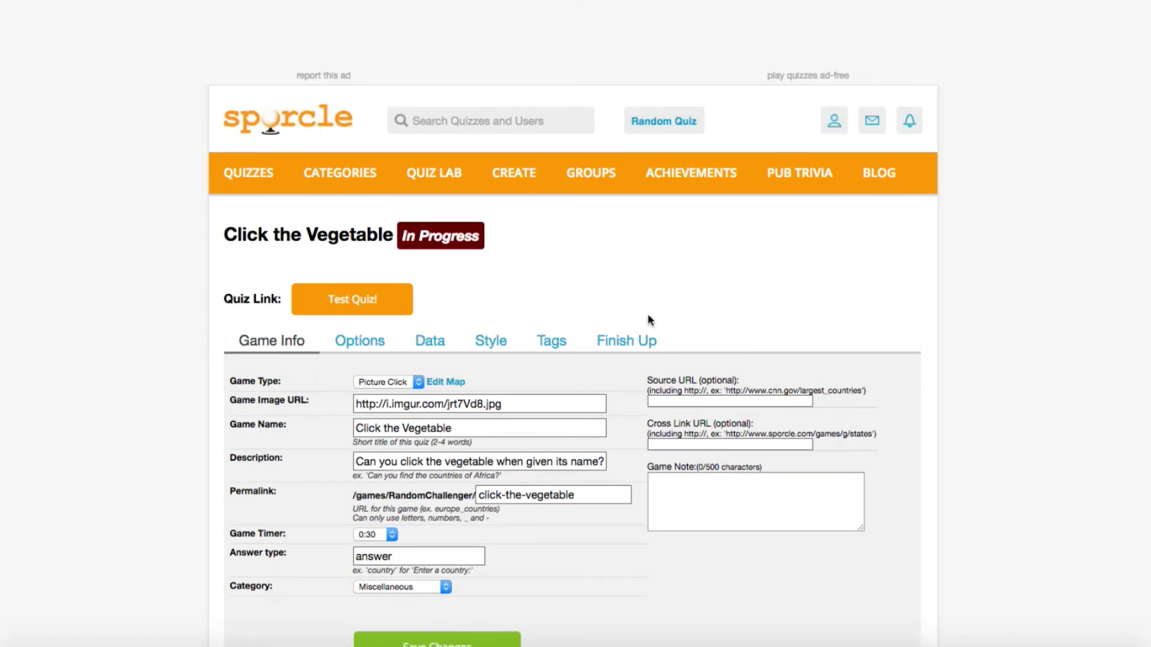
pyautogui.click(622, 346)
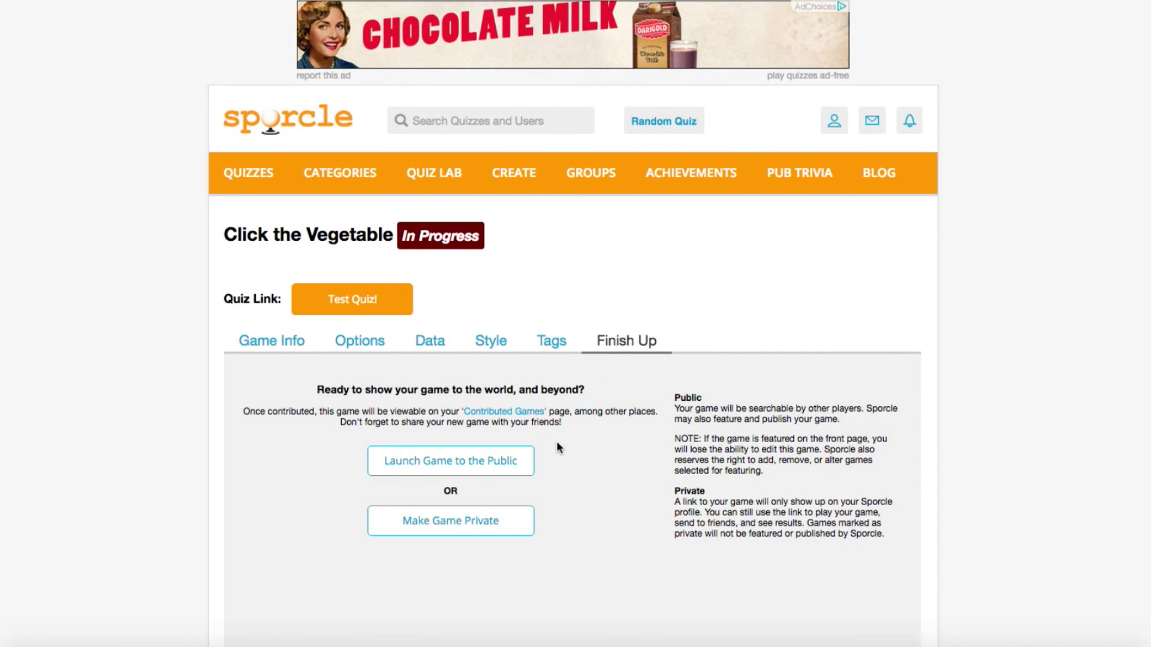
pyautogui.click(453, 469)
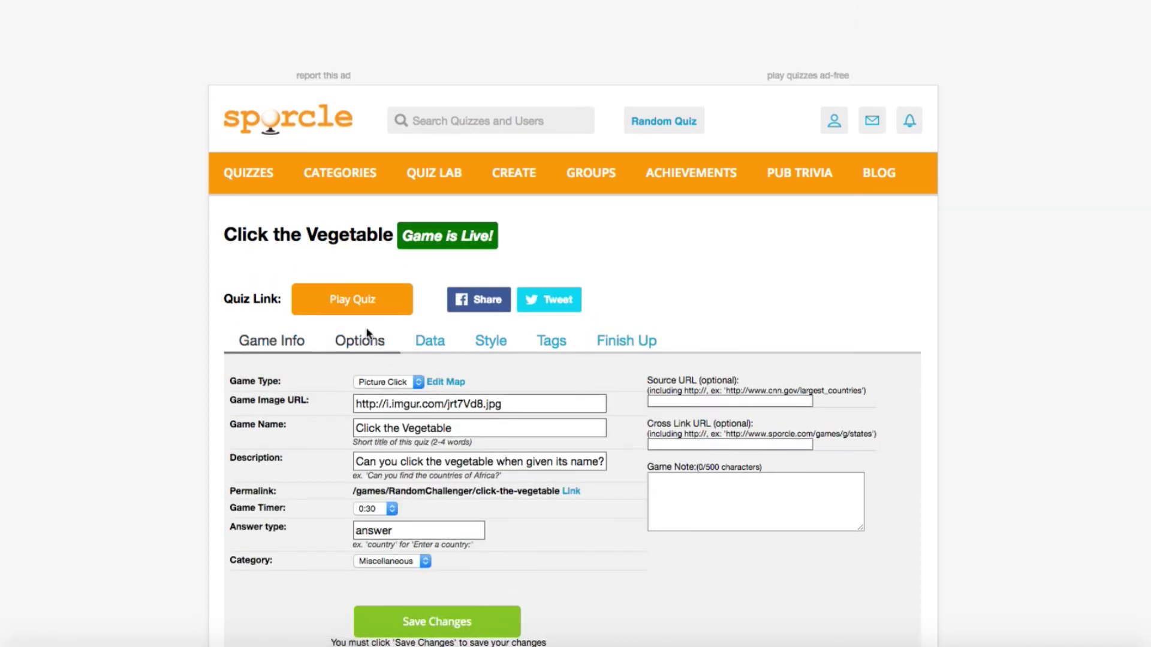
# Open the live Click the Vegetable quiz page showing 0/6 and a 00:30 timer.
pyautogui.click(358, 307)
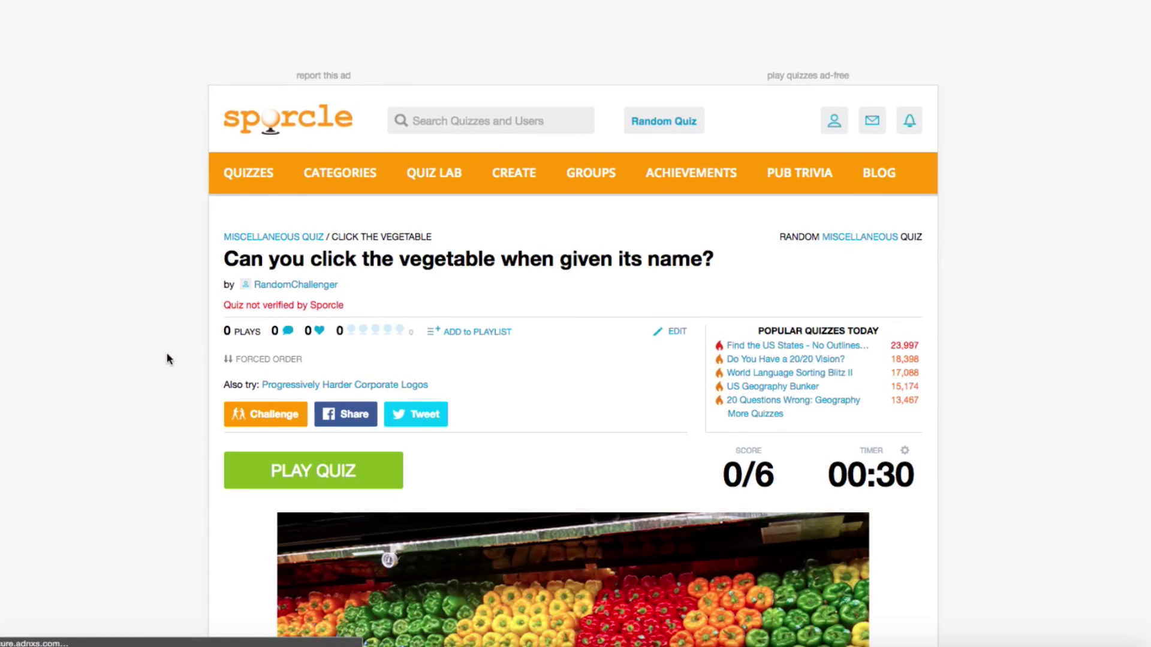
pyautogui.scroll(-2, 167, 358)
pyautogui.scroll(-5, 167, 355)
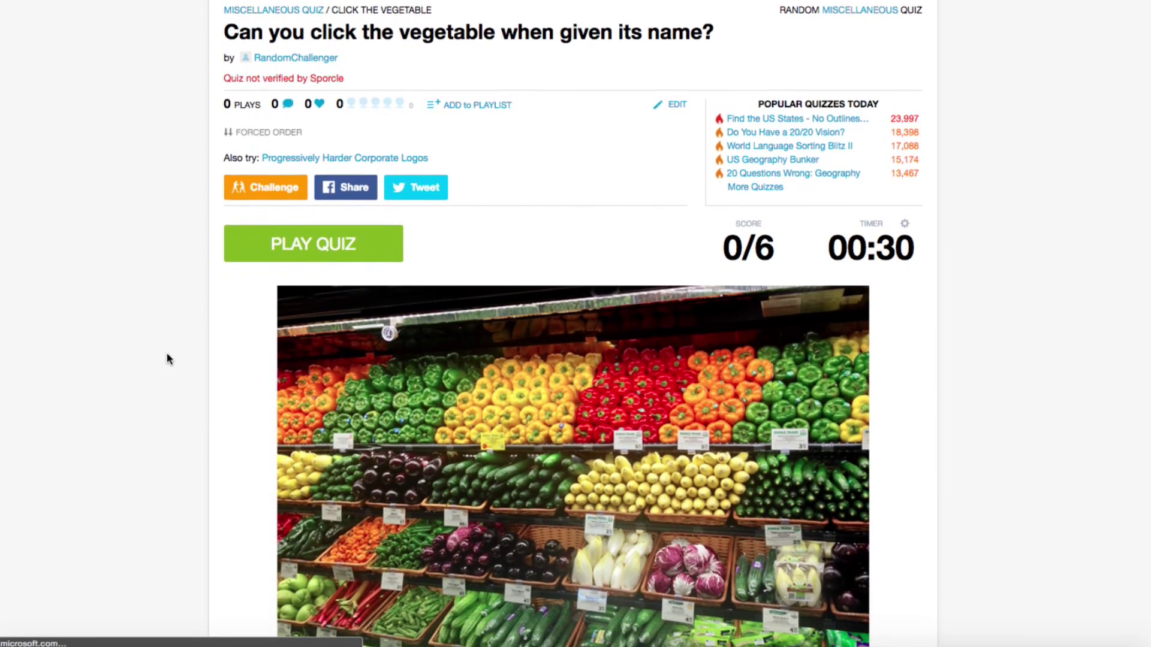